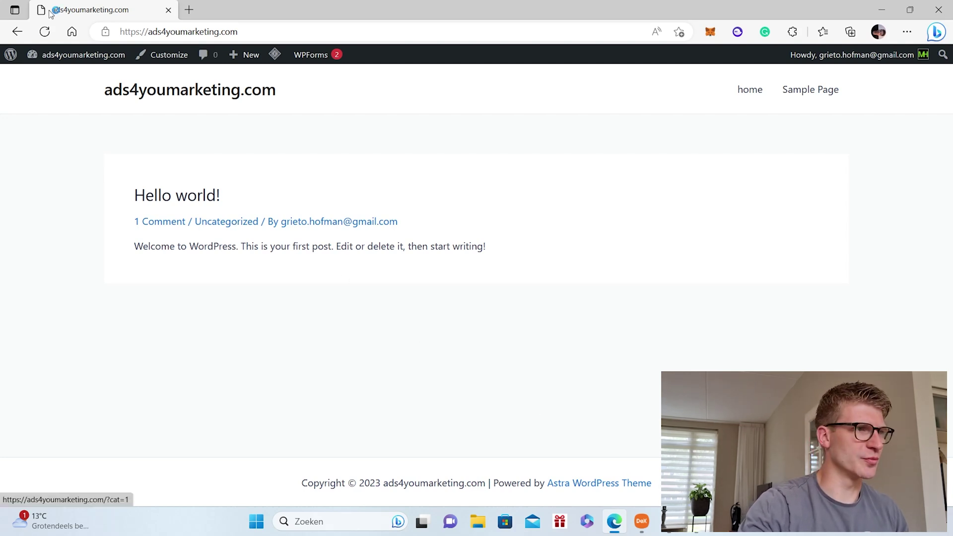
From the dashboard, go to Plugins > Add New and search for 'elements'.
mouse_move(50, 54)
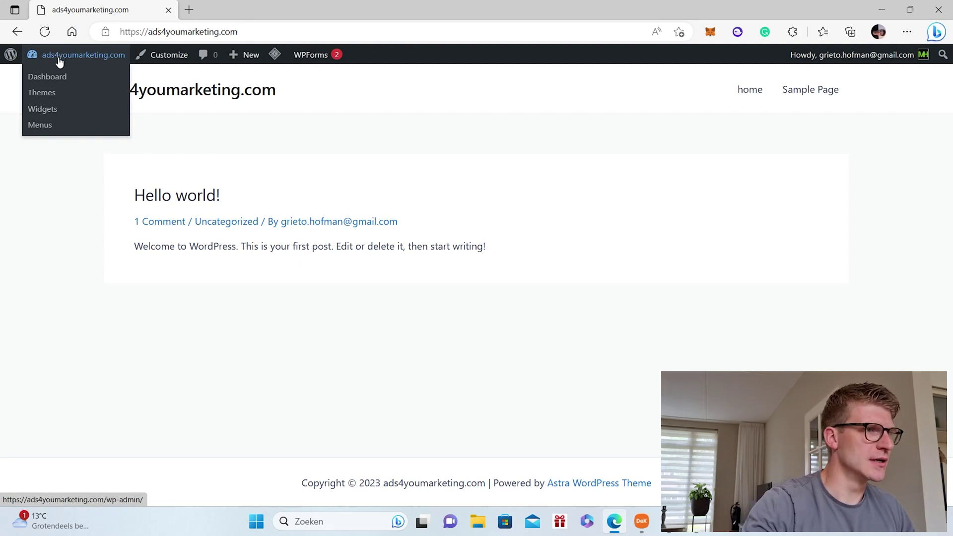
left_click(59, 61)
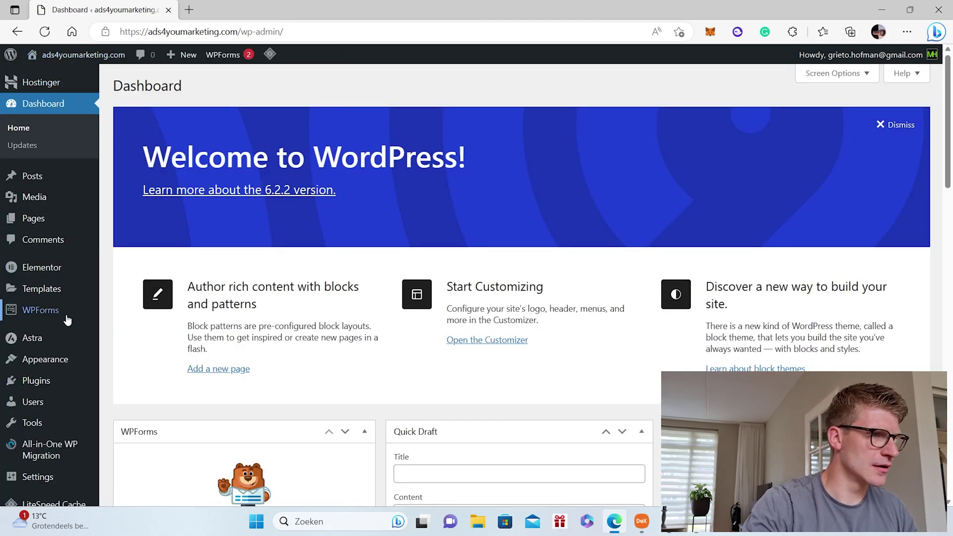
mouse_move(94, 303)
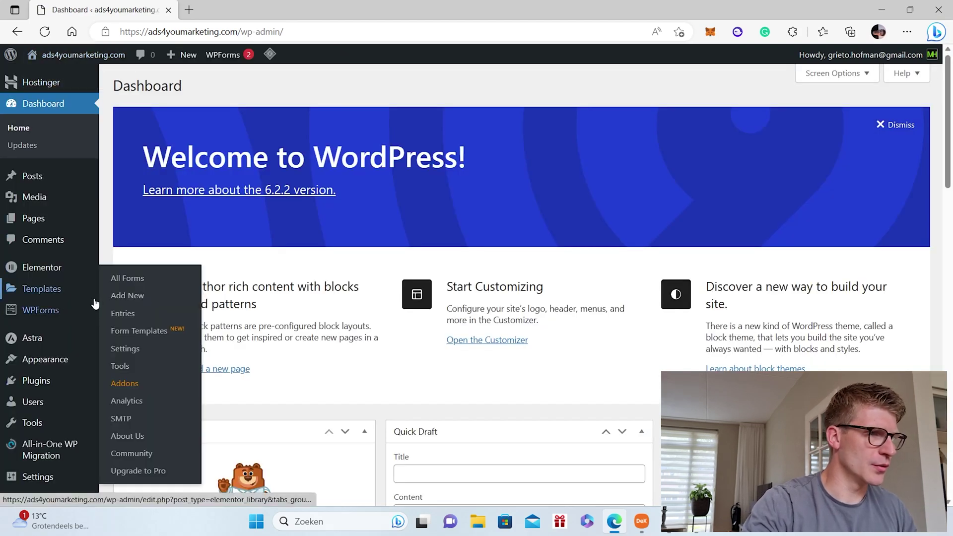
left_click(61, 386)
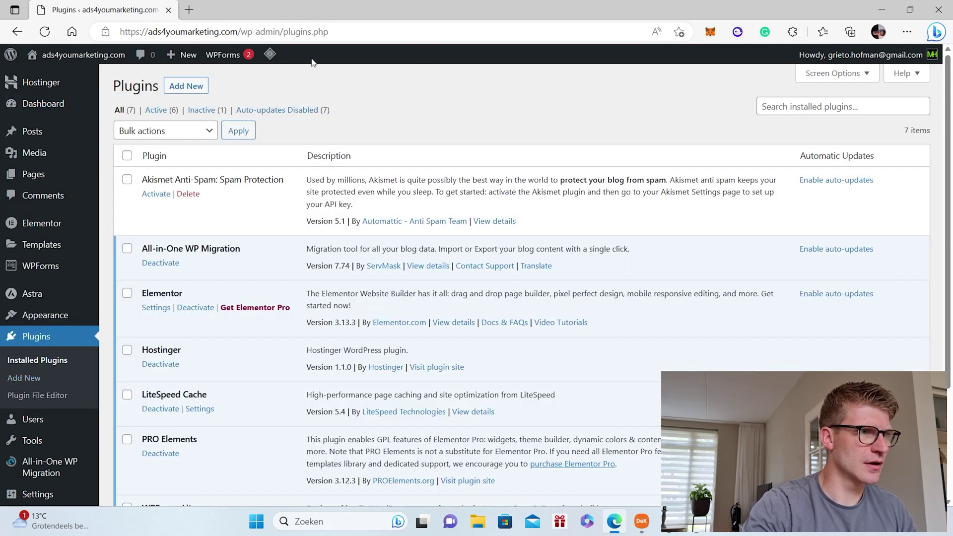
left_click(186, 86)
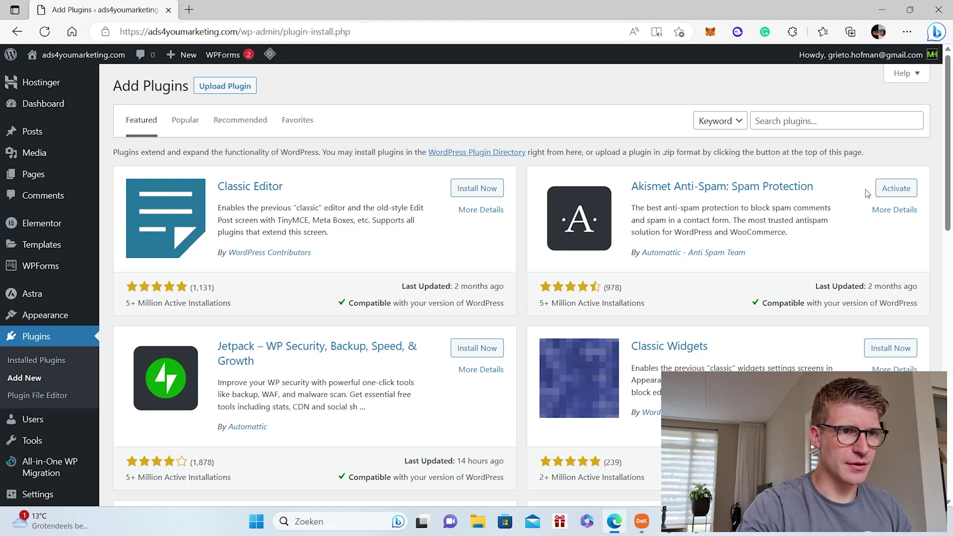
left_click(817, 128)
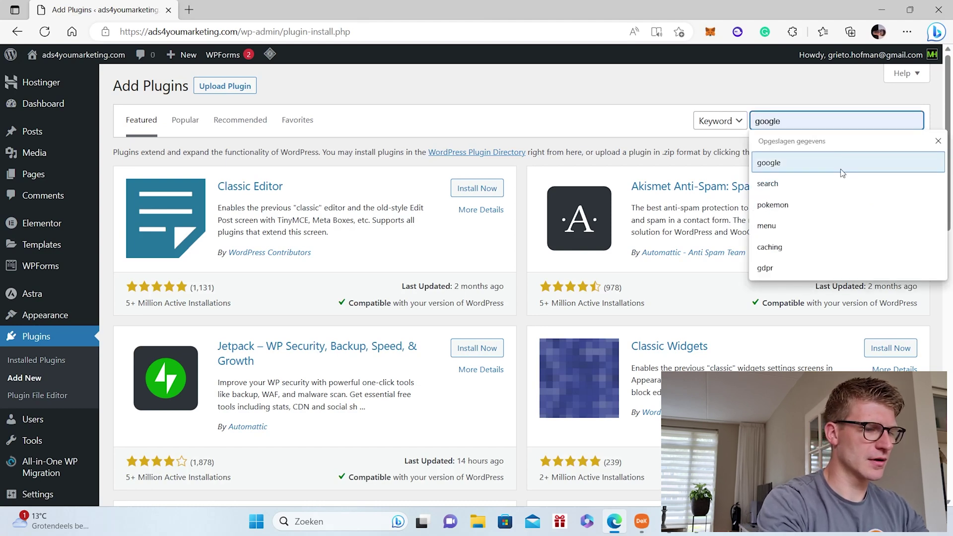
type("envado")
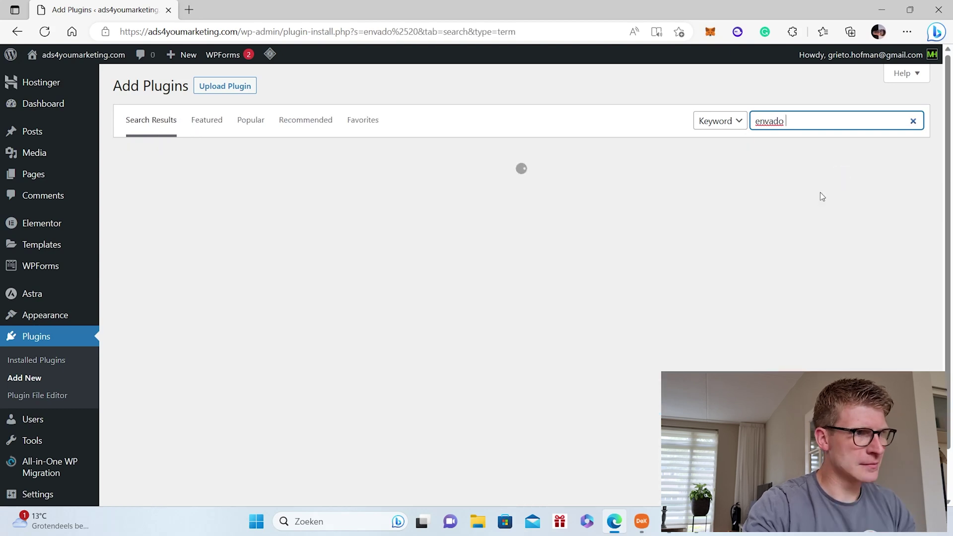
left_click_drag(797, 121, 693, 120)
type("element")
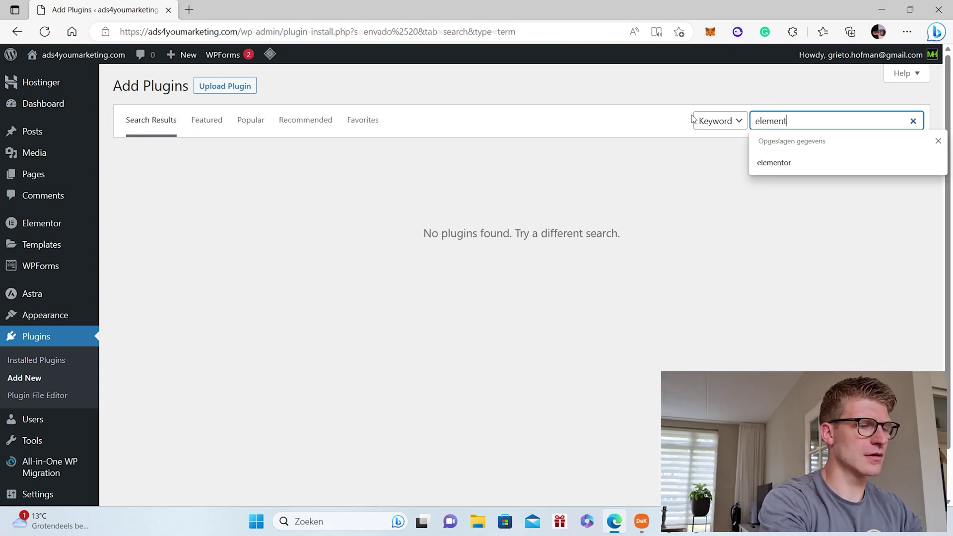
type("s")
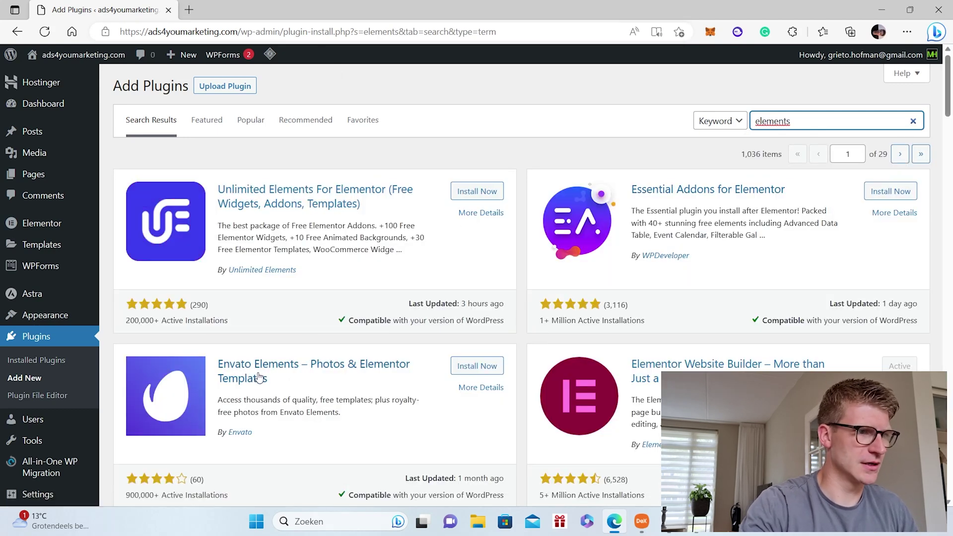
Install and activate the Envato Elements plugin, then open its admin page.
left_click(495, 369)
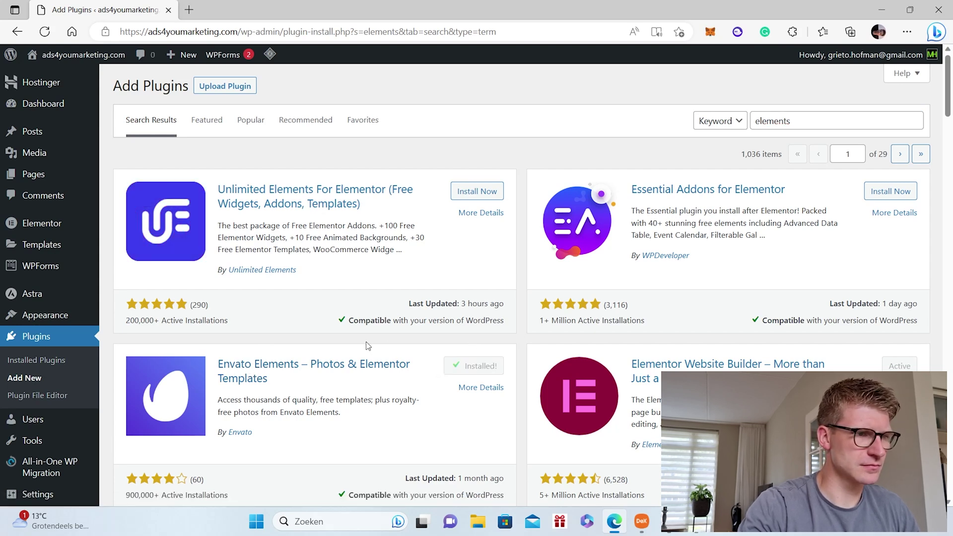
left_click(464, 366)
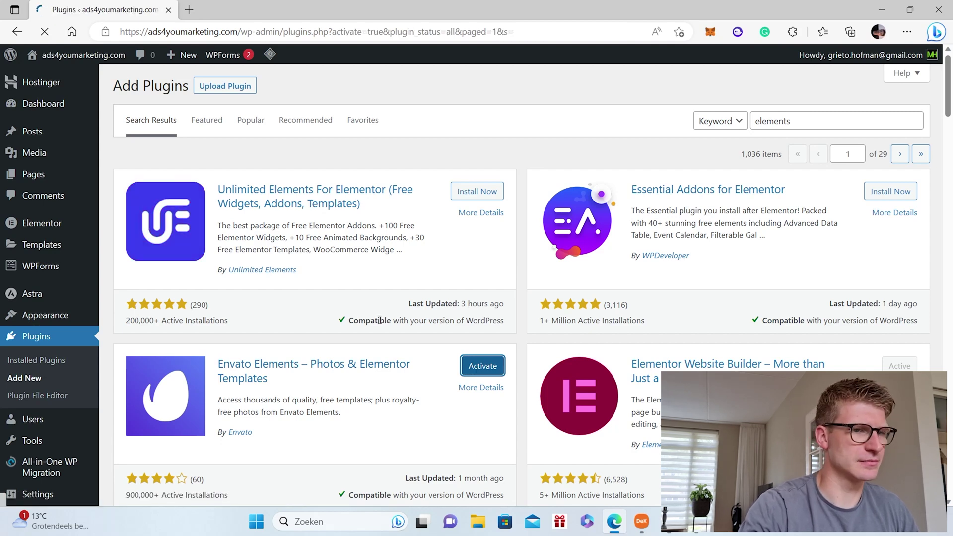
scroll(357, 266, "down", 4)
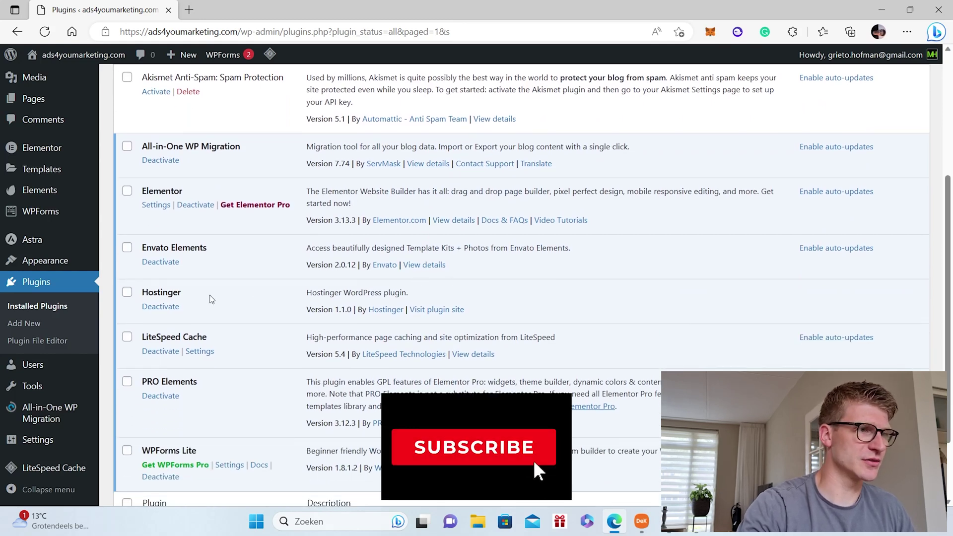
scroll(209, 250, "up", 3)
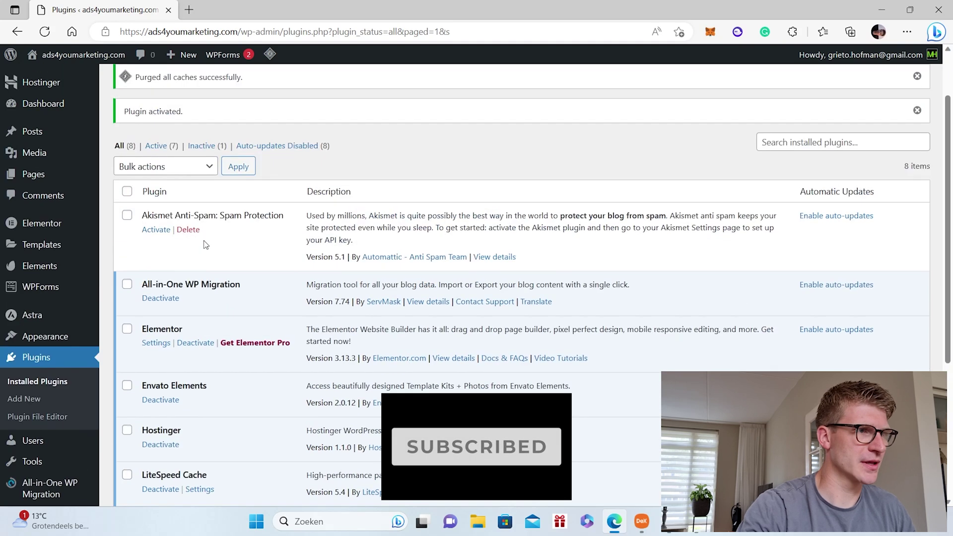
scroll(235, 272, "down", 4)
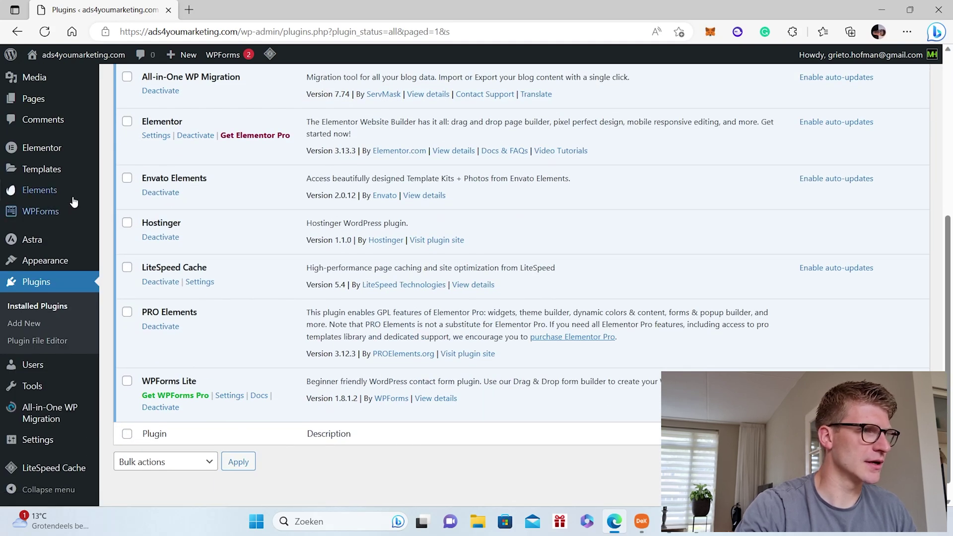
mouse_move(60, 199)
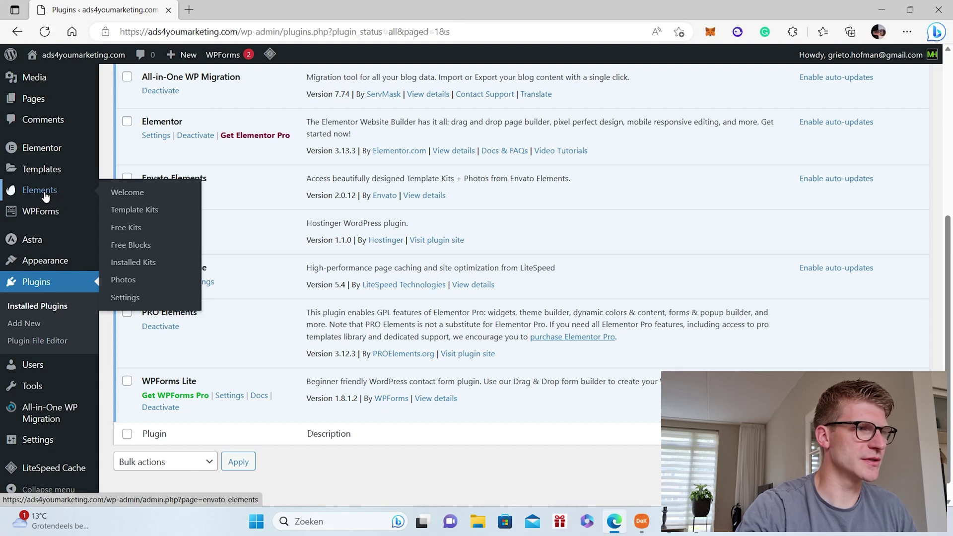
left_click(44, 198)
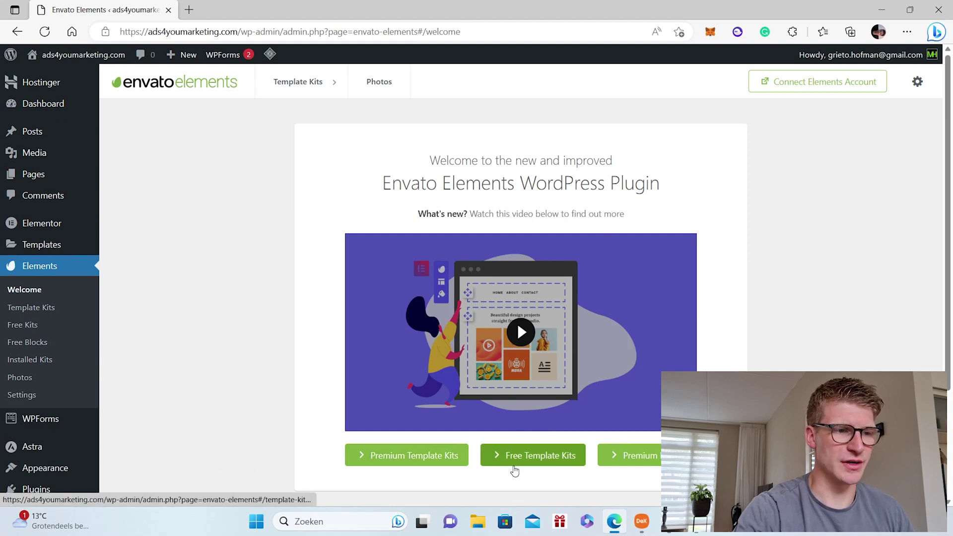
Go to page 2 of the free template kits and preview the Internet Company kit.
left_click(524, 464)
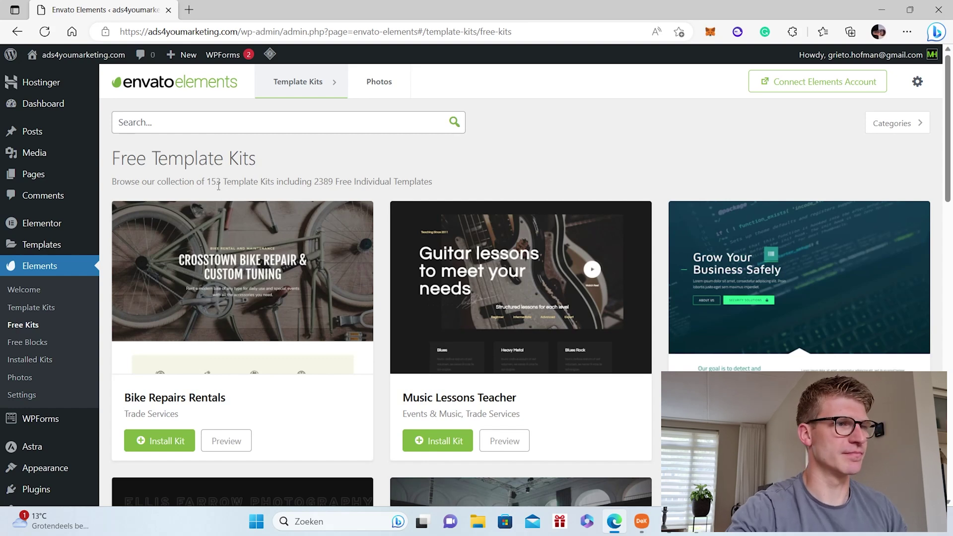
scroll(836, 179, "down", 3)
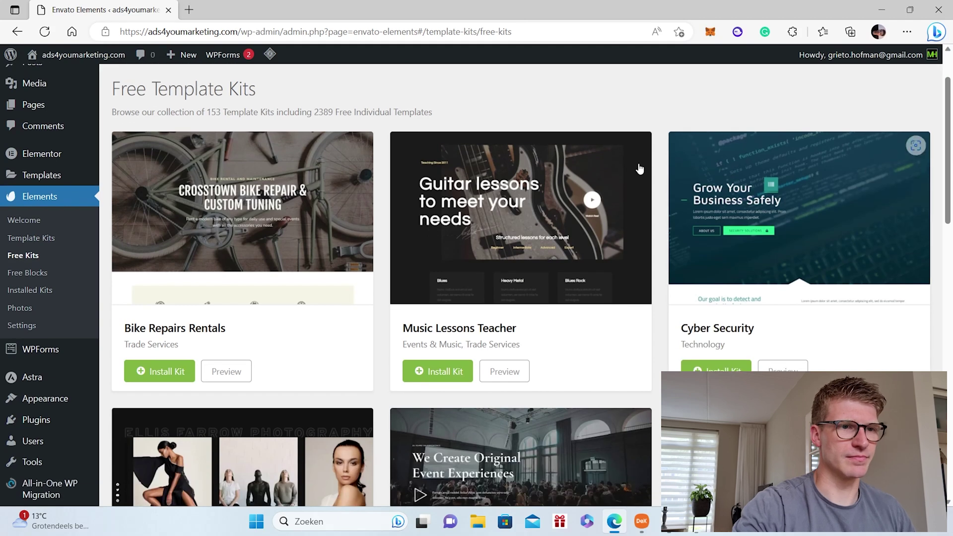
scroll(695, 219, "down", 15)
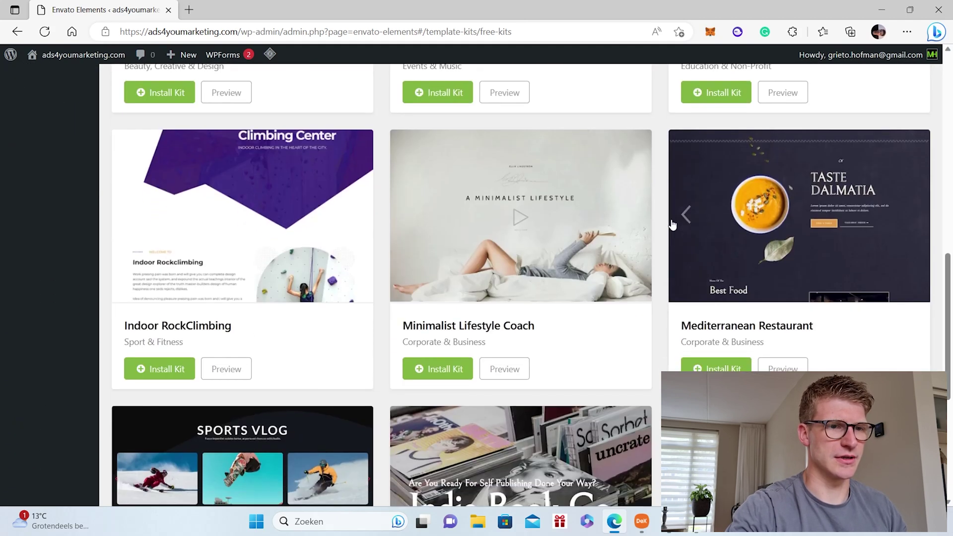
scroll(698, 232, "down", 2)
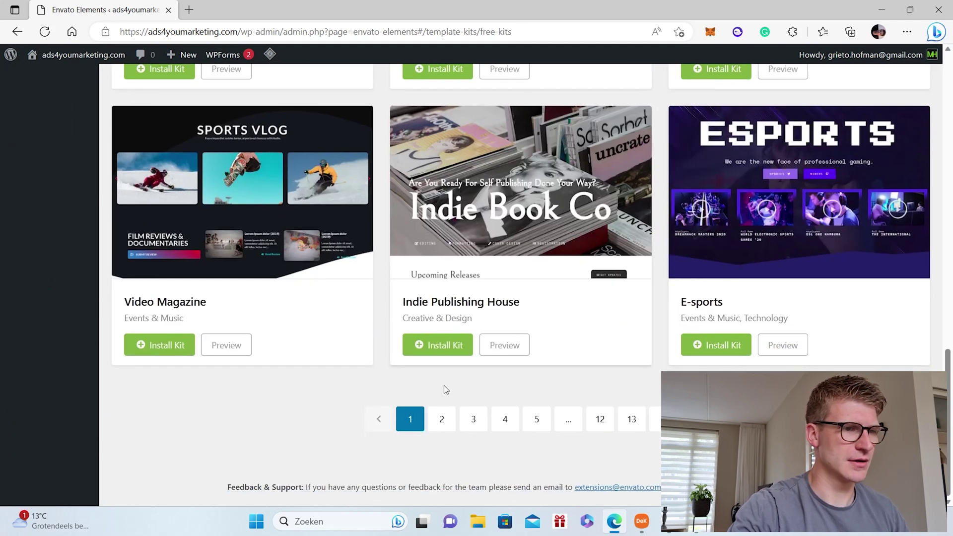
left_click(451, 422)
scroll(837, 241, "down", 9)
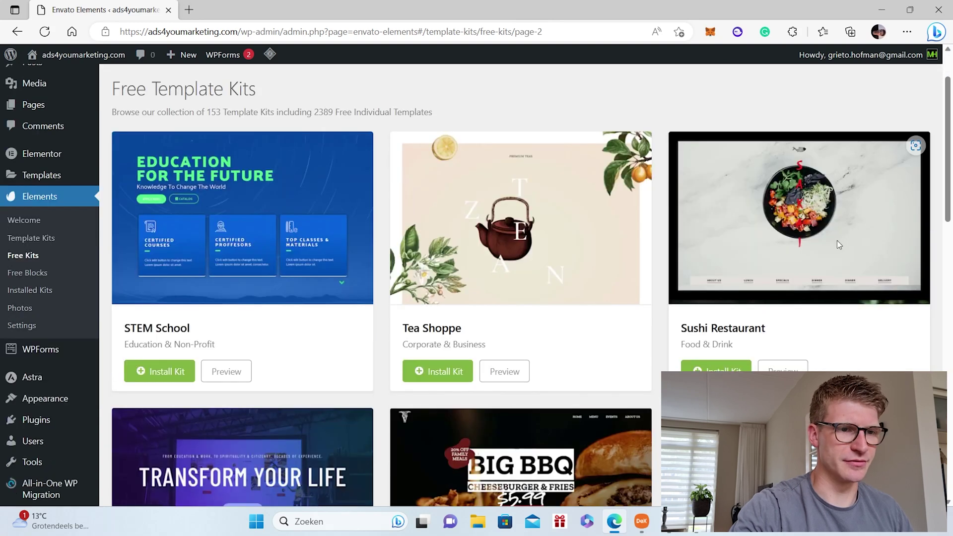
scroll(838, 258, "down", 3)
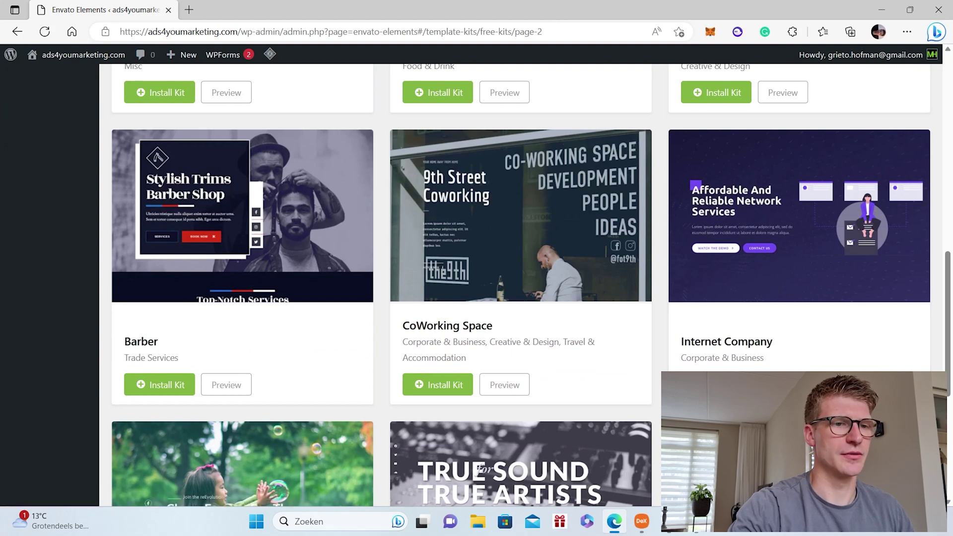
left_click(783, 385)
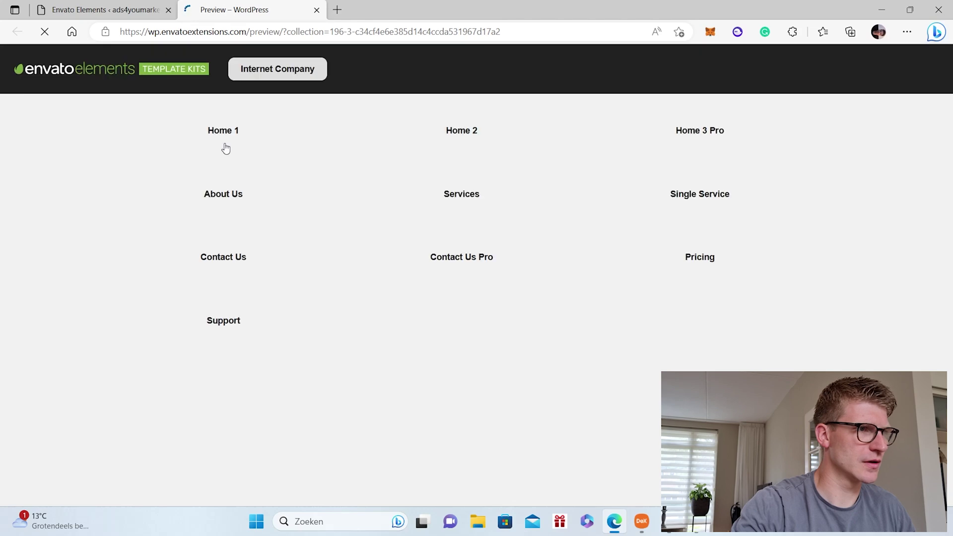
Scroll through the Internet Company kit's page designs in the preview tab.
scroll(234, 200, "down", 3)
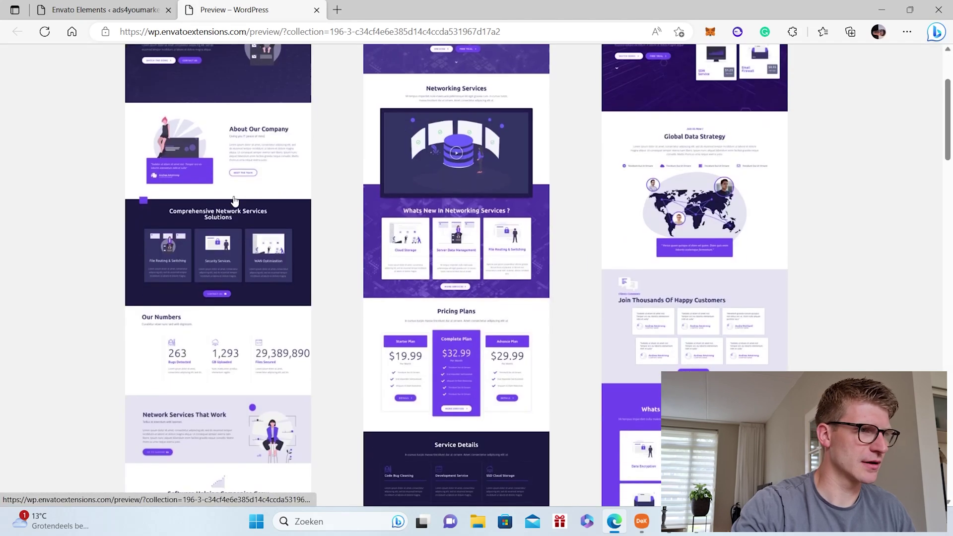
scroll(234, 206, "down", 4)
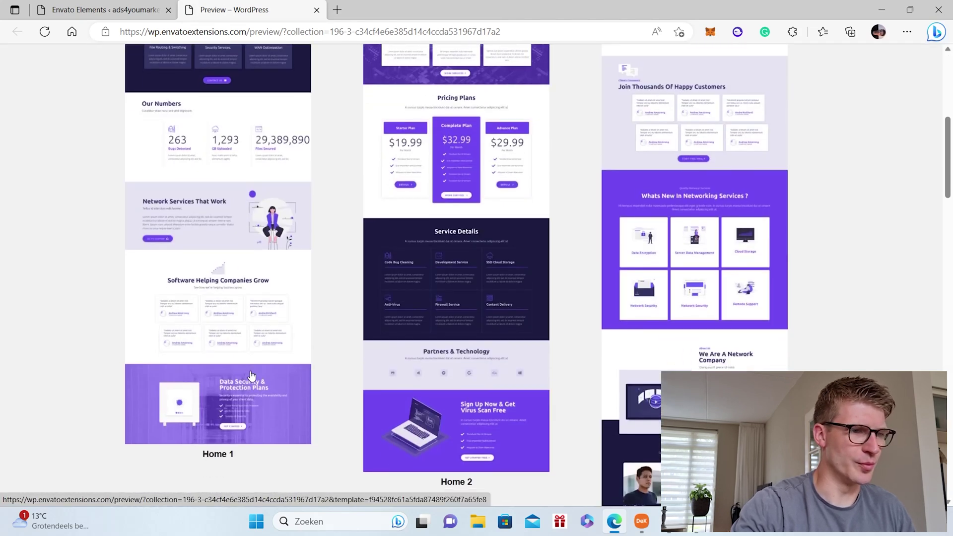
scroll(252, 376, "down", 1)
scroll(501, 362, "up", 5)
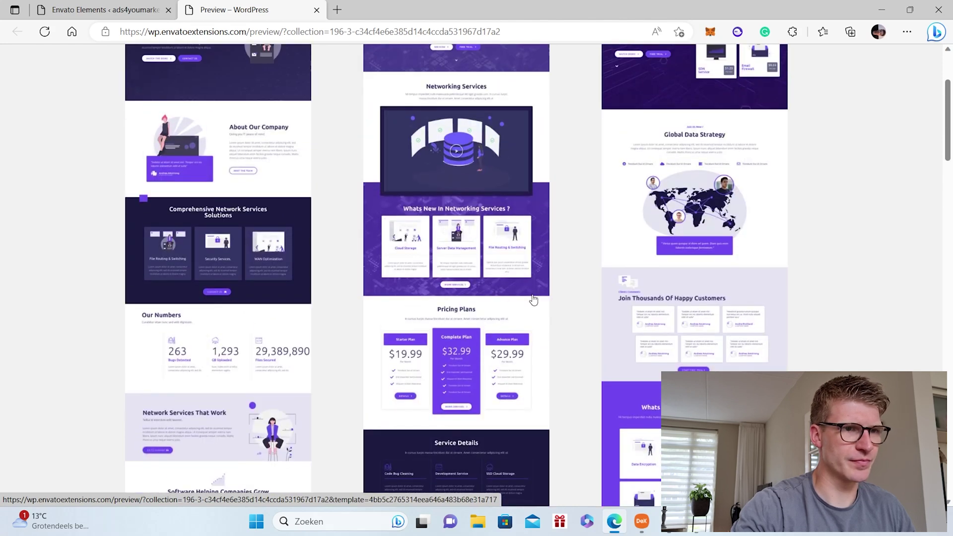
scroll(534, 300, "down", 15)
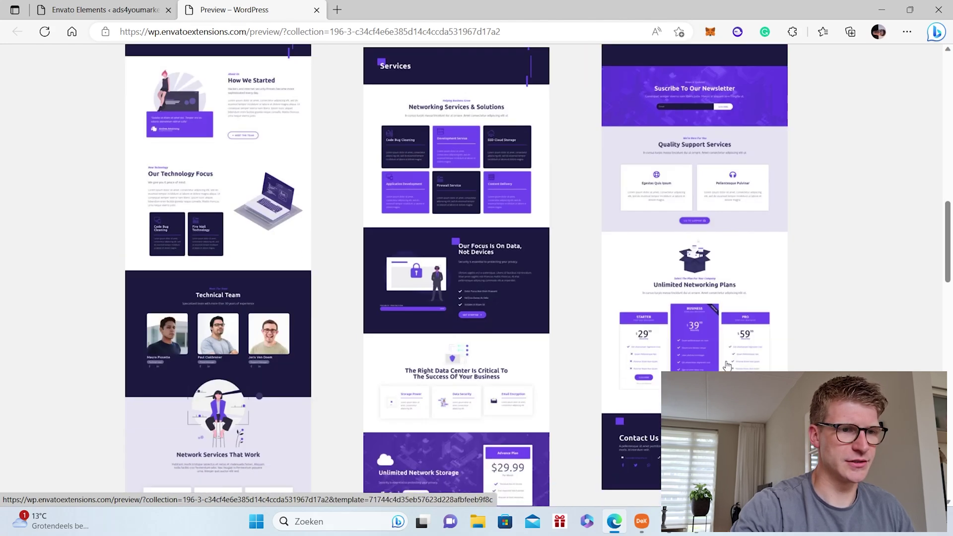
scroll(725, 348, "up", 3)
scroll(722, 327, "down", 5)
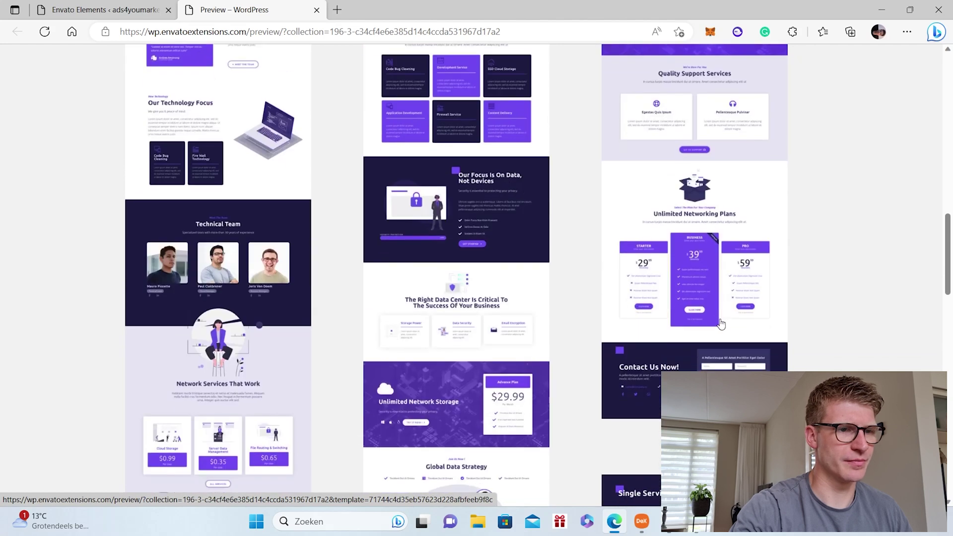
scroll(721, 324, "down", 1)
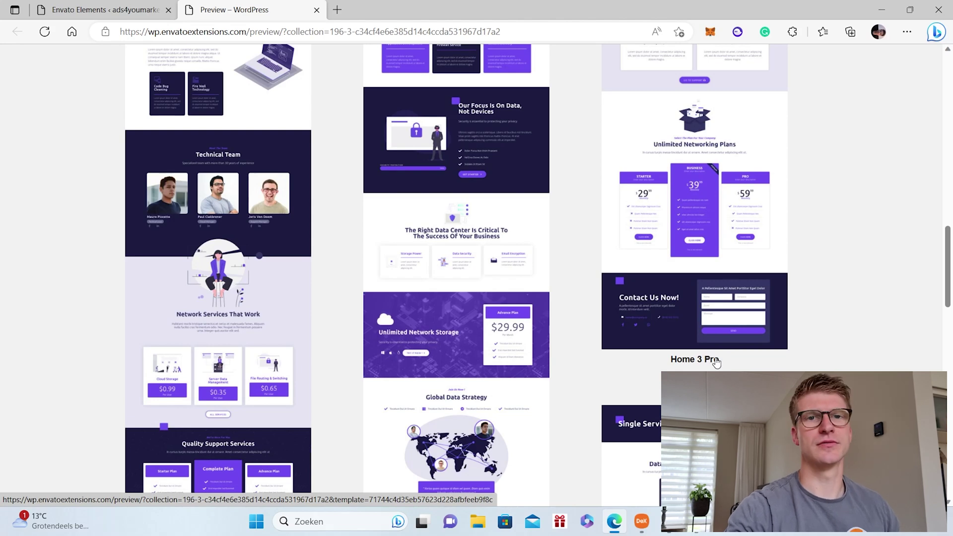
View the Home 3 Pro template preview, then close the preview tab.
left_click(715, 360)
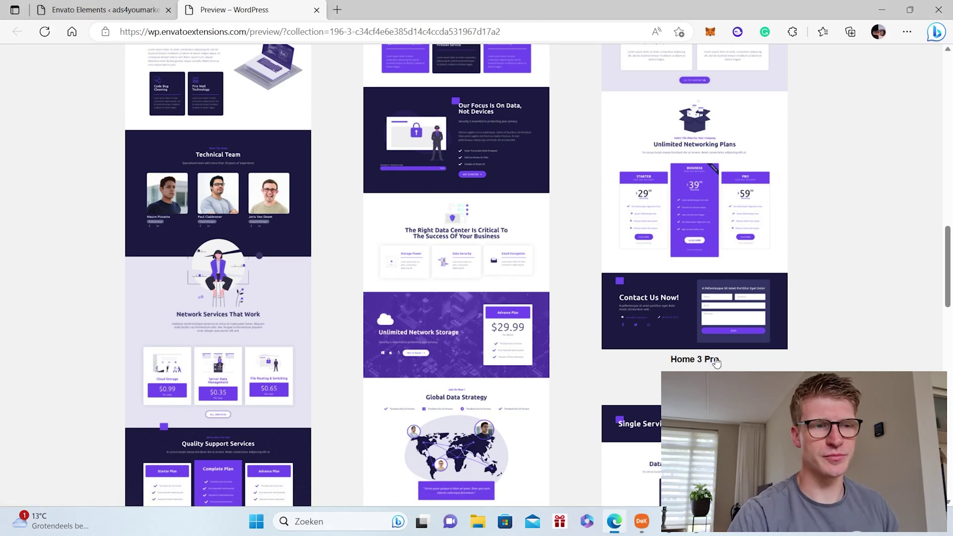
scroll(574, 366, "down", 9)
scroll(530, 334, "up", 15)
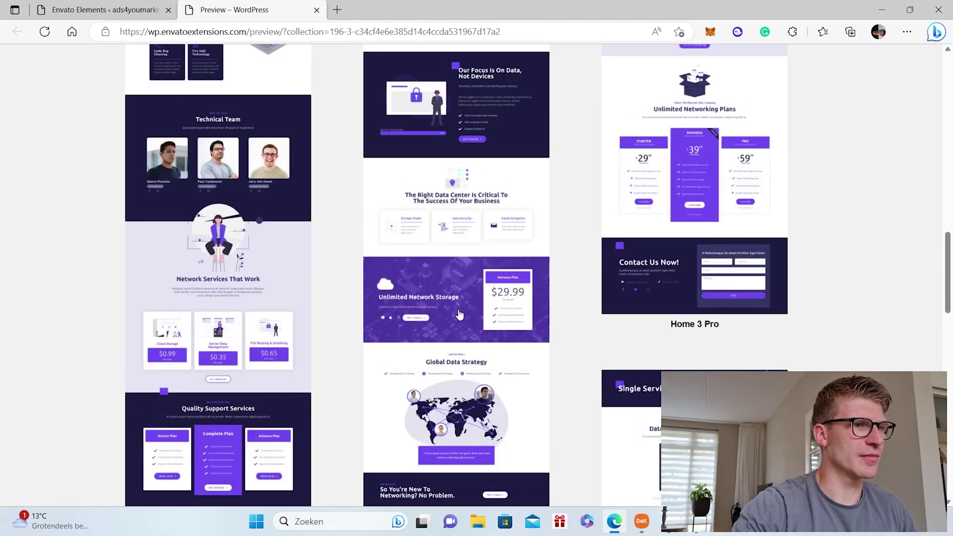
scroll(468, 311, "up", 10)
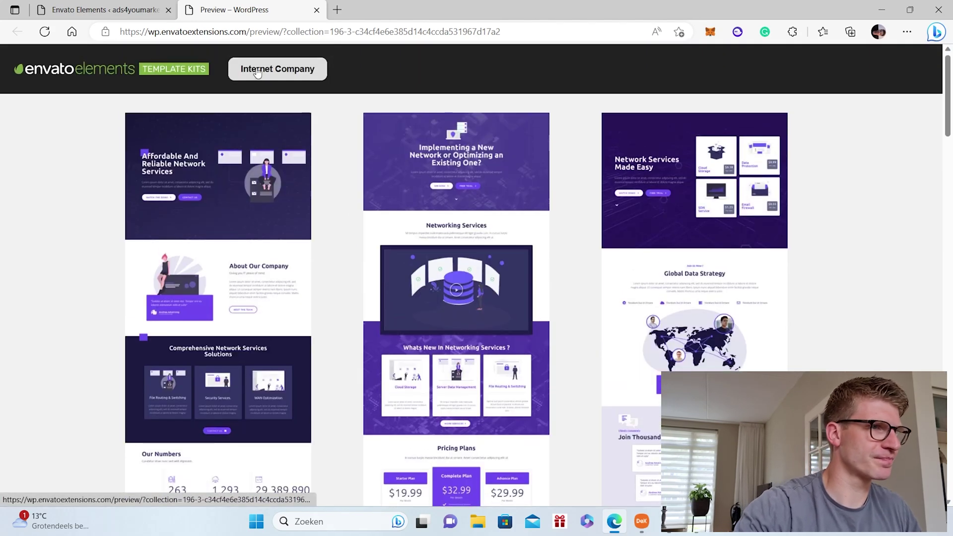
left_click(317, 10)
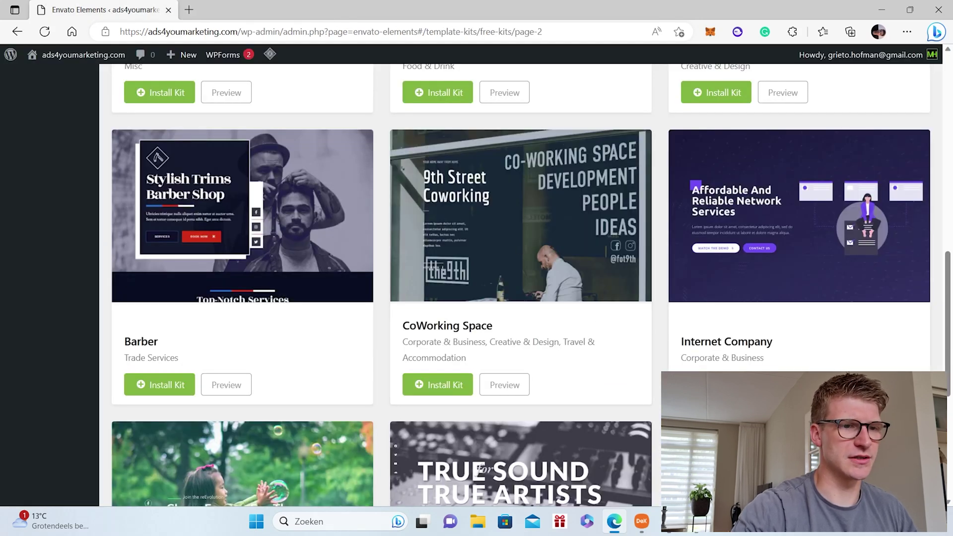
Install the Internet Company kit and review its templates, including Home 3 Pro, About Us and Services.
left_click(716, 385)
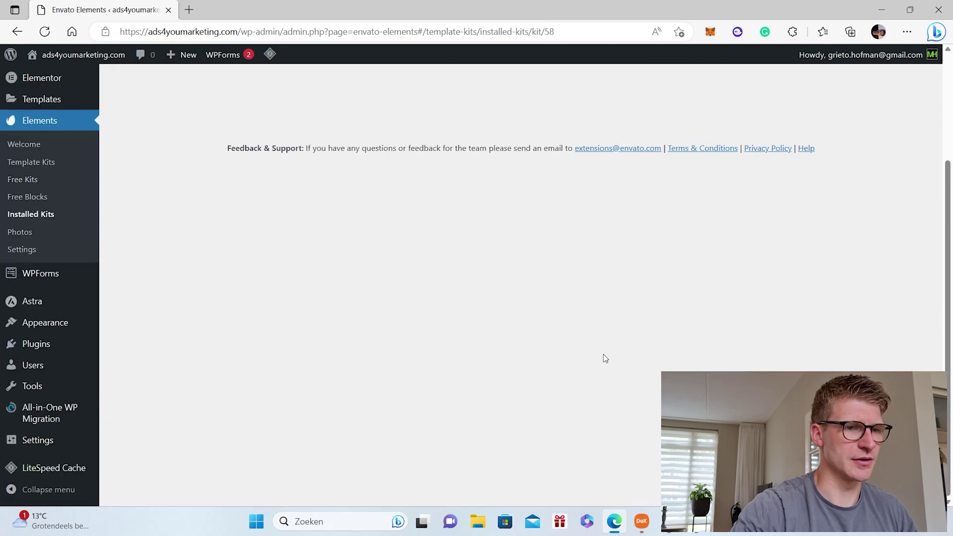
scroll(532, 279, "down", 10)
scroll(524, 314, "up", 7)
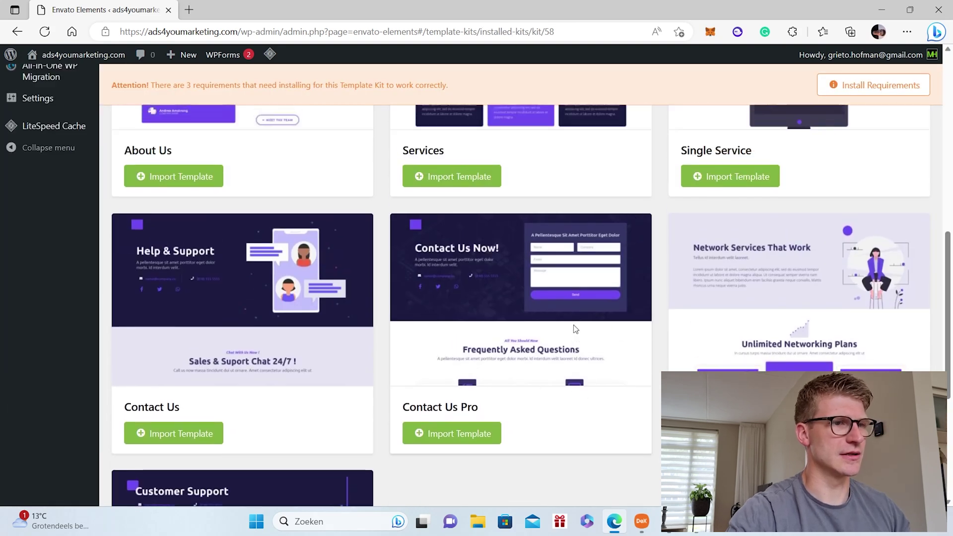
scroll(500, 331, "up", 4)
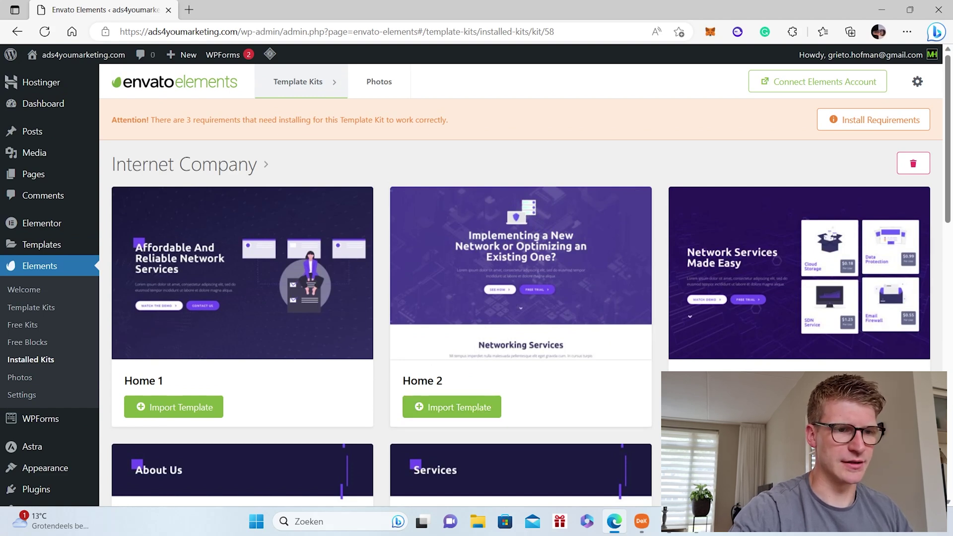
scroll(571, 343, "down", 4)
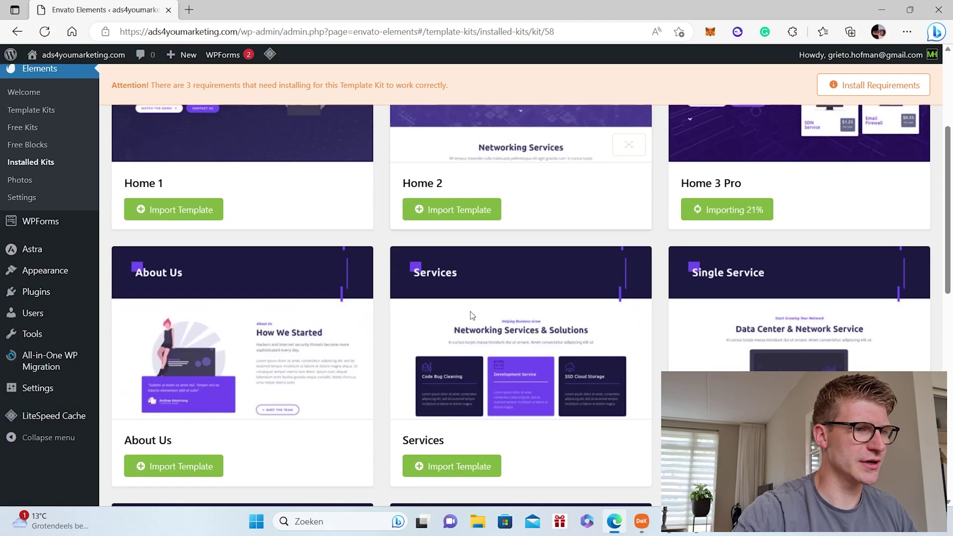
scroll(622, 372, "down", 1)
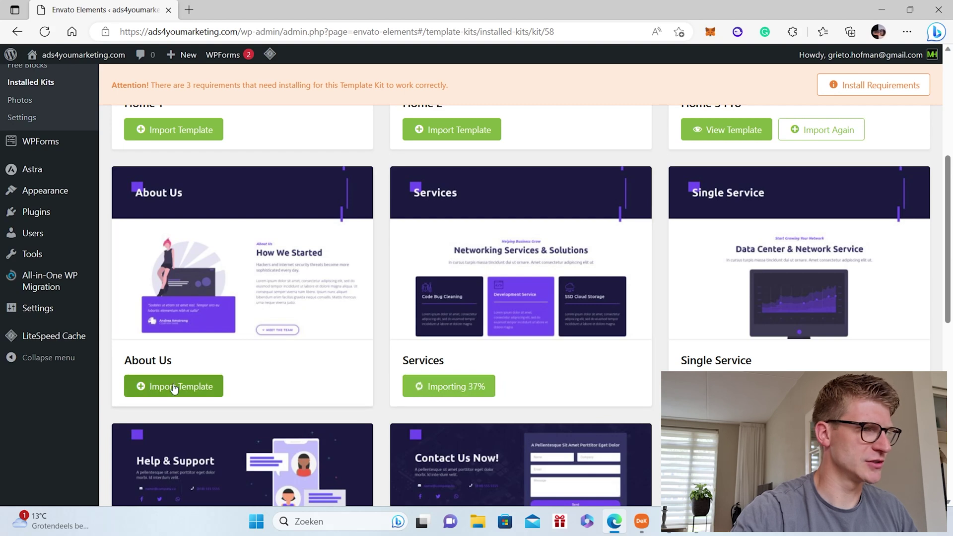
scroll(561, 358, "down", 7)
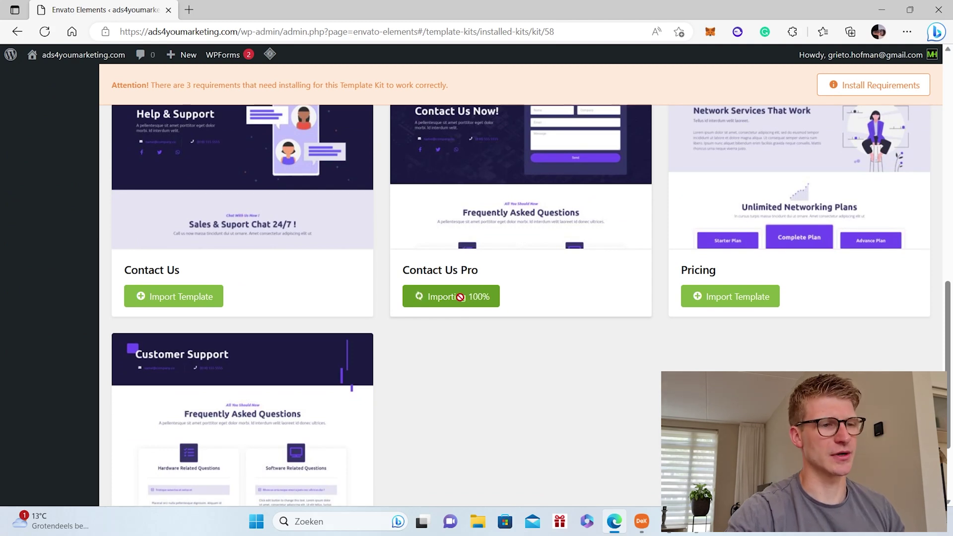
scroll(576, 377, "up", 6)
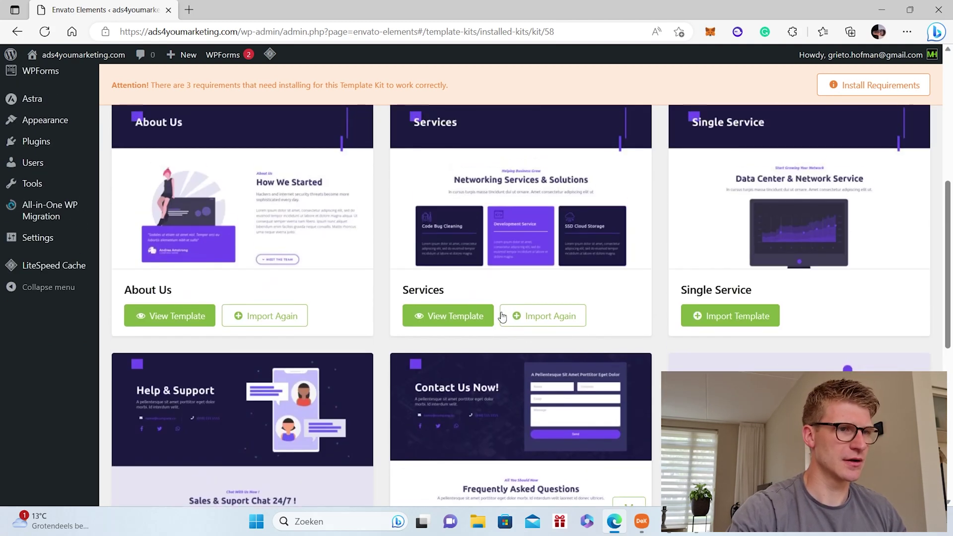
scroll(646, 378, "up", 3)
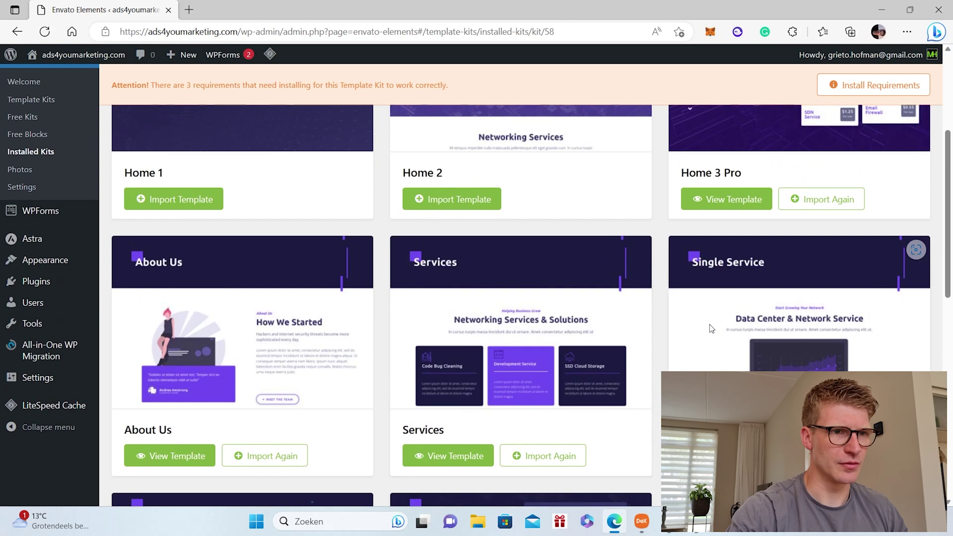
scroll(711, 325, "up", 6)
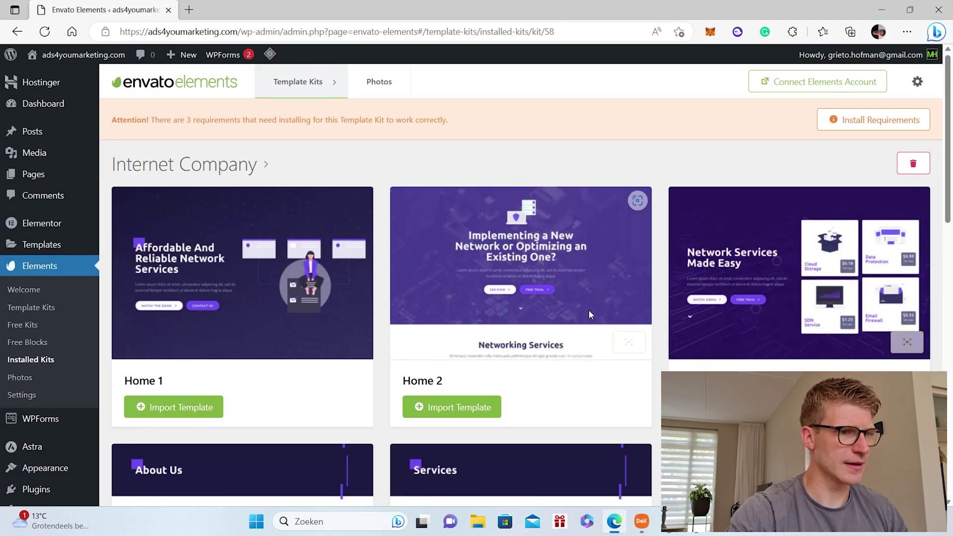
scroll(589, 309, "down", 3)
scroll(273, 338, "down", 5)
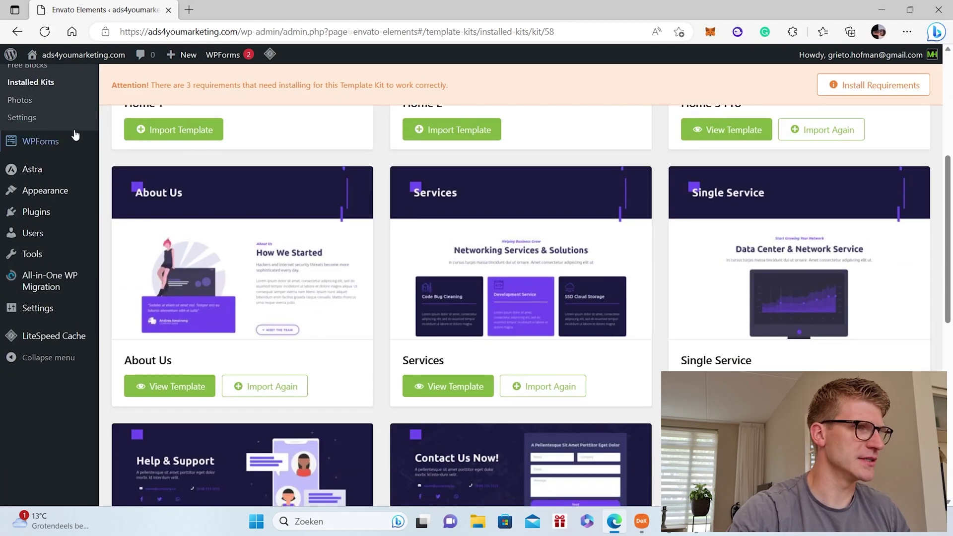
scroll(74, 135, "up", 6)
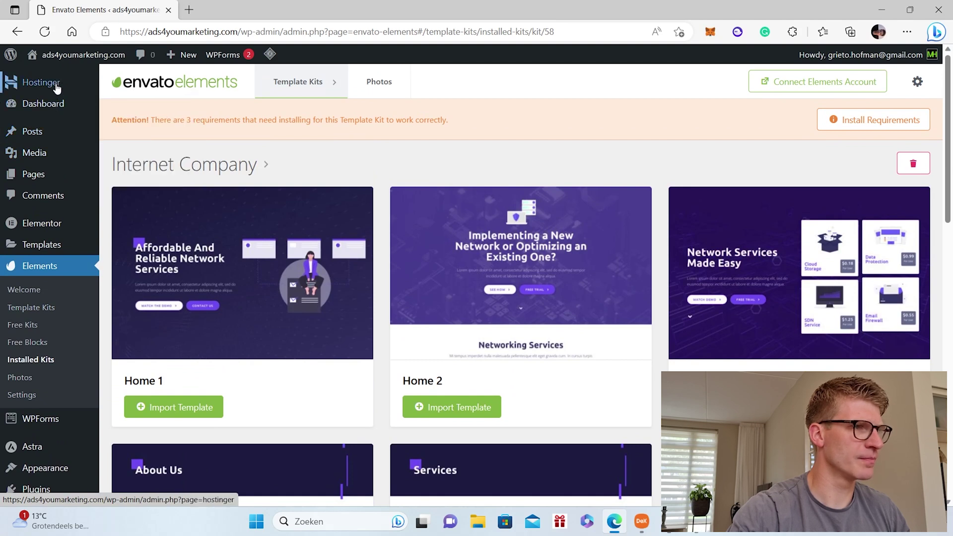
Open the 'home' page from All Pages in the Elementor editor.
left_click(56, 87)
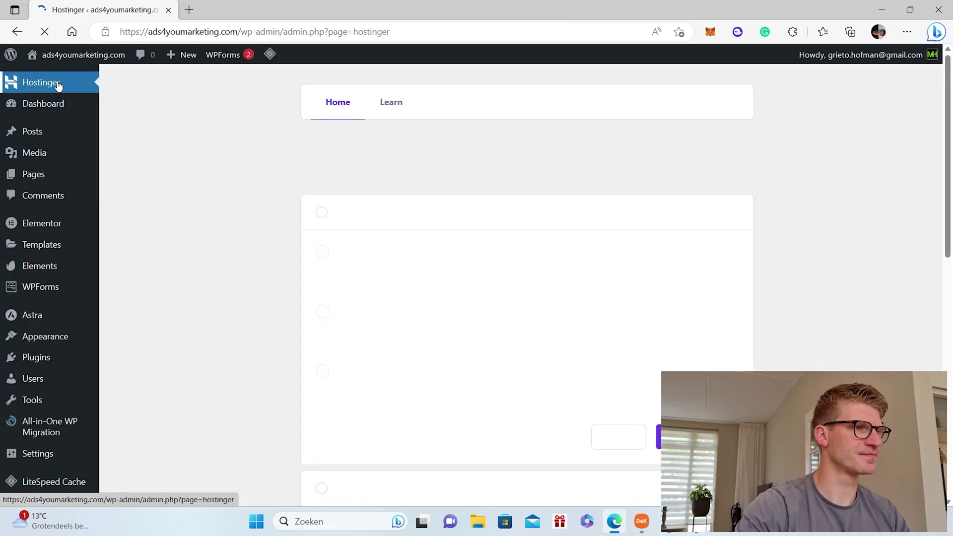
left_click(44, 174)
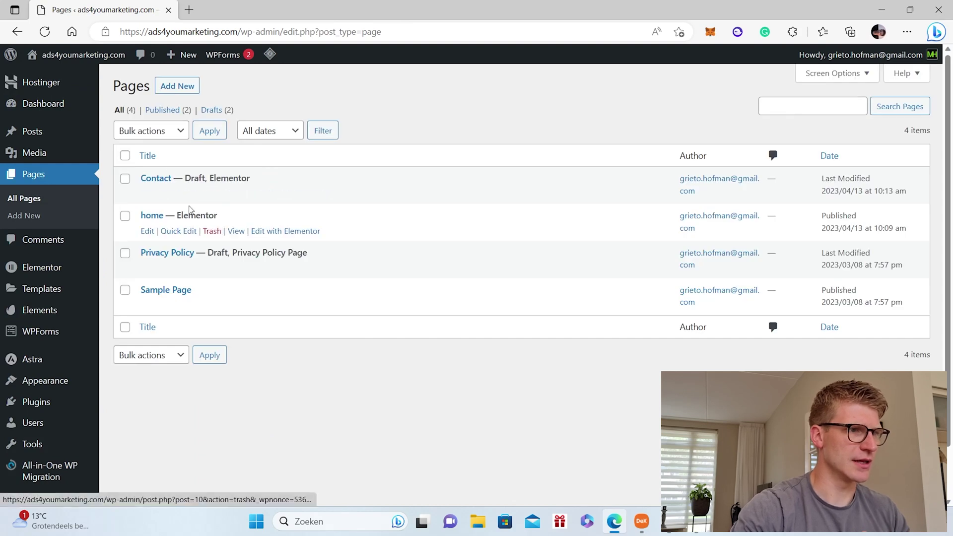
left_click(155, 222)
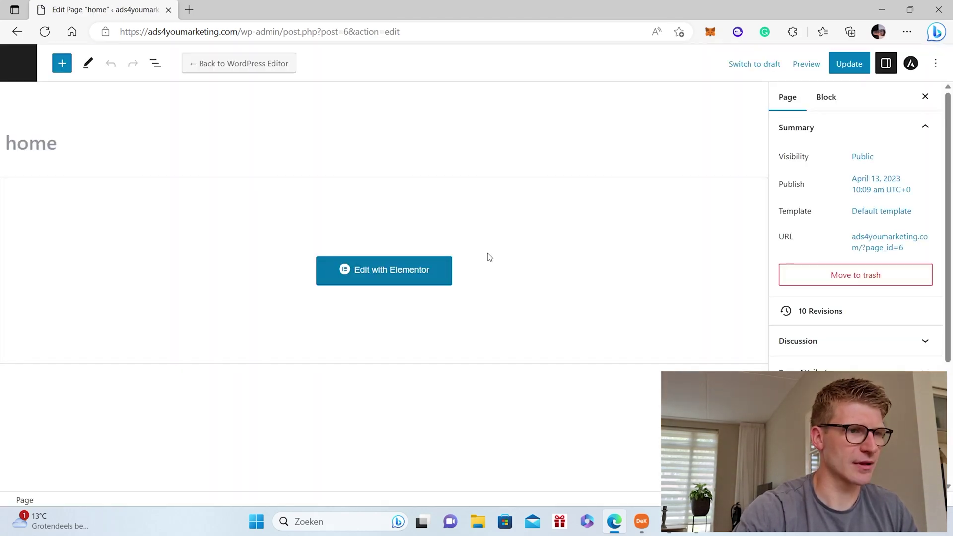
left_click(395, 277)
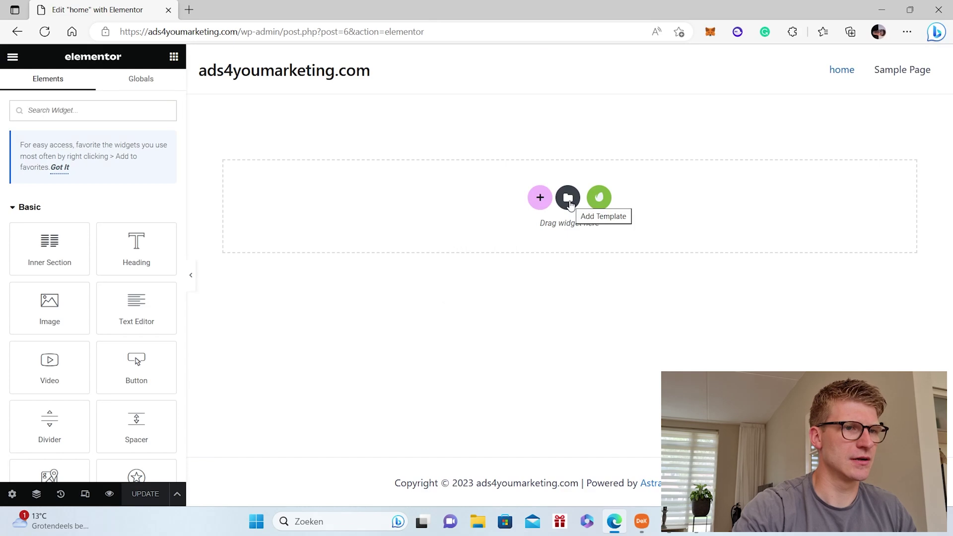
Insert the saved Home 3 Pro template from My Templates into the home page, applying its settings.
left_click(568, 198)
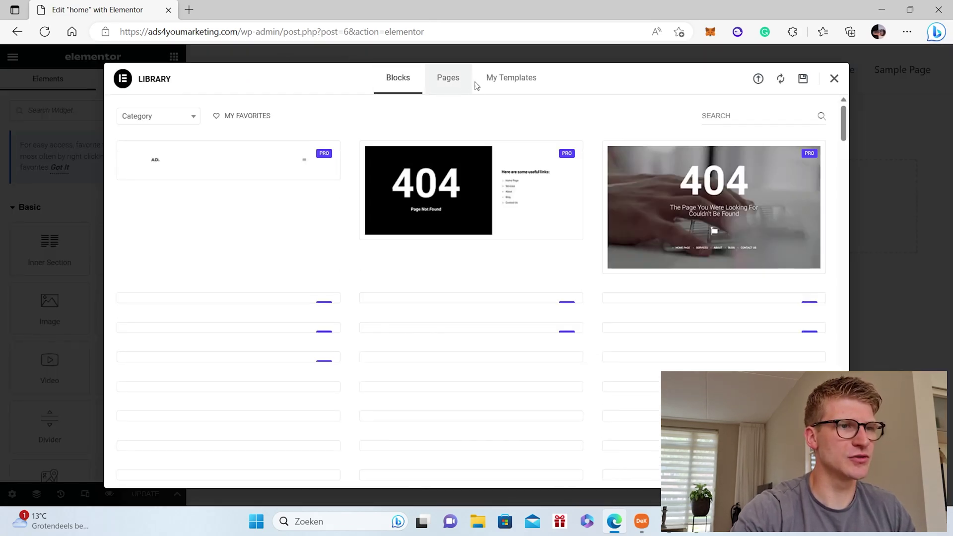
left_click(508, 87)
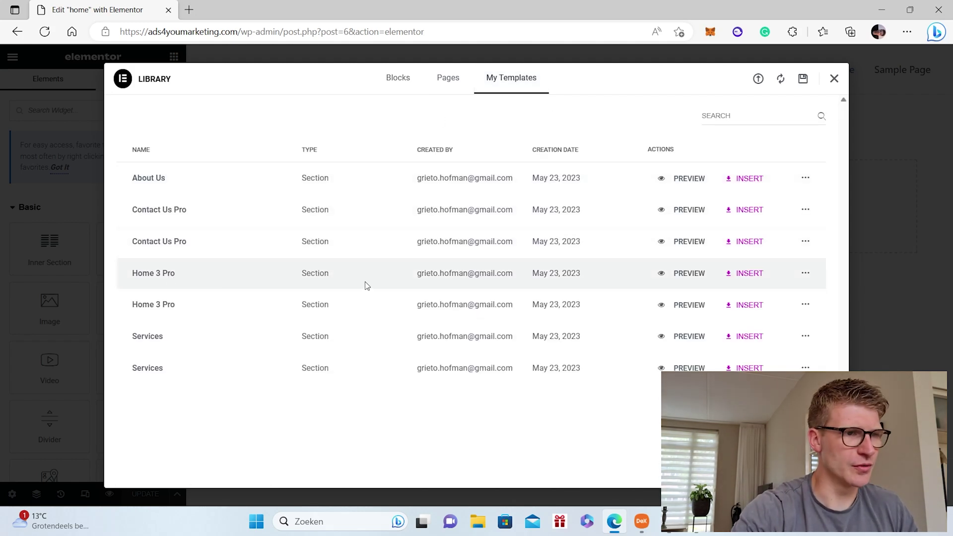
left_click(748, 274)
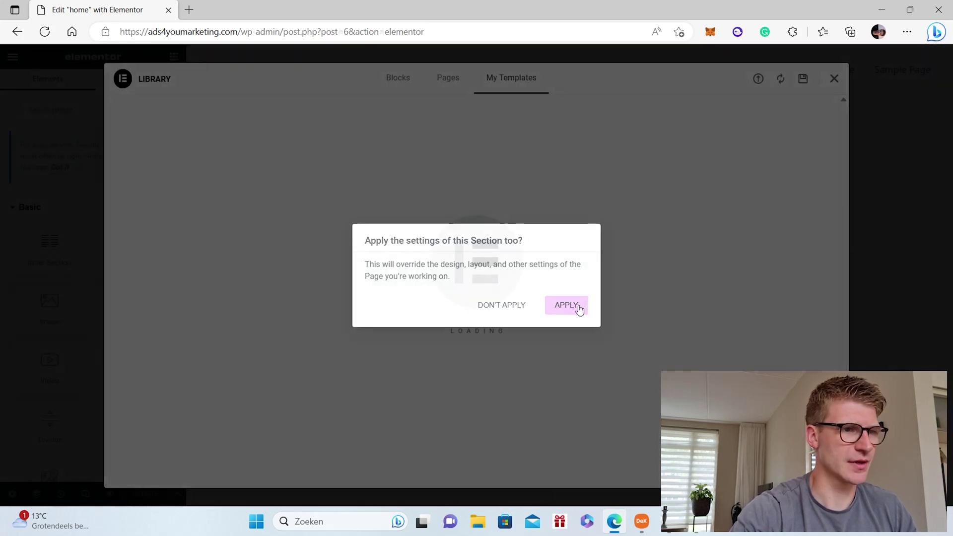
left_click(567, 305)
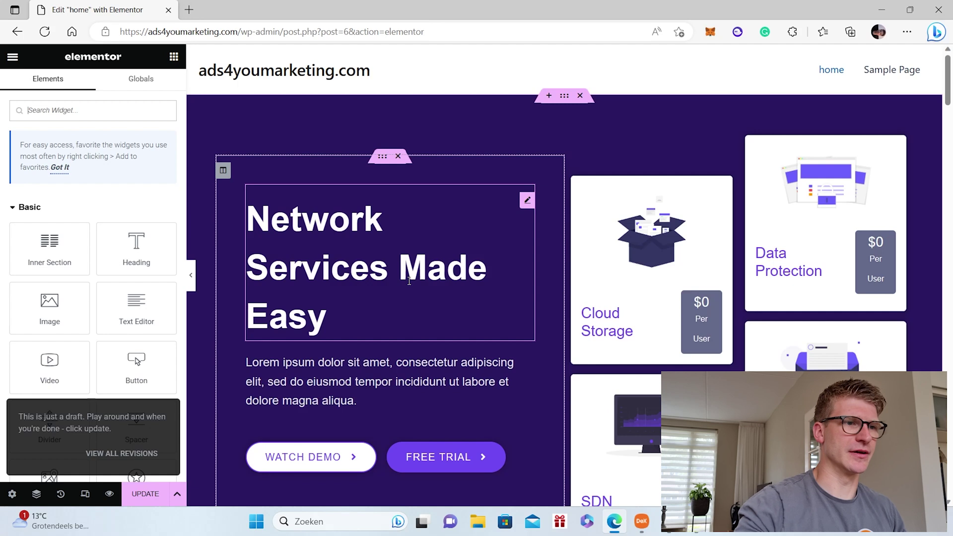
Scroll the home page to review the hero, service cards, Global Data Strategy and testimonials.
scroll(601, 208, "down", 3)
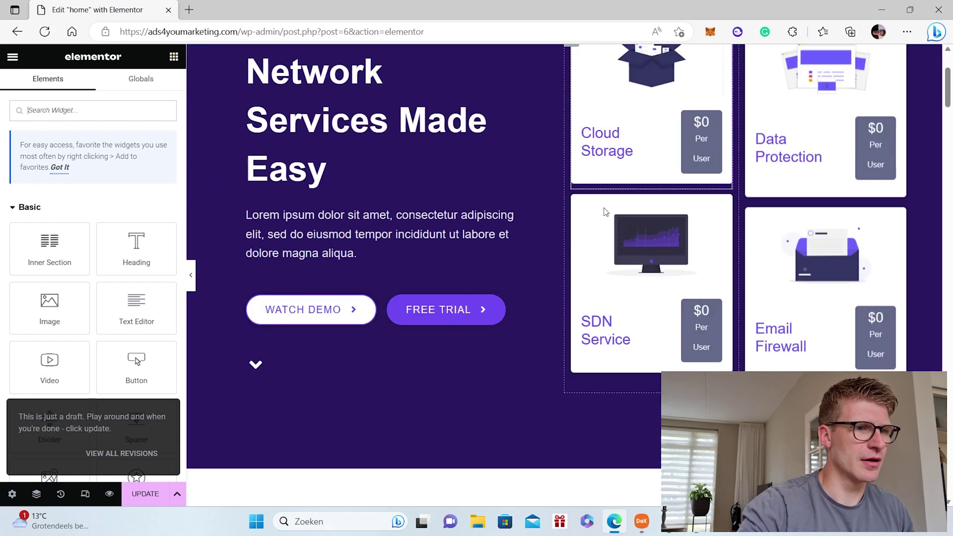
scroll(606, 212, "down", 9)
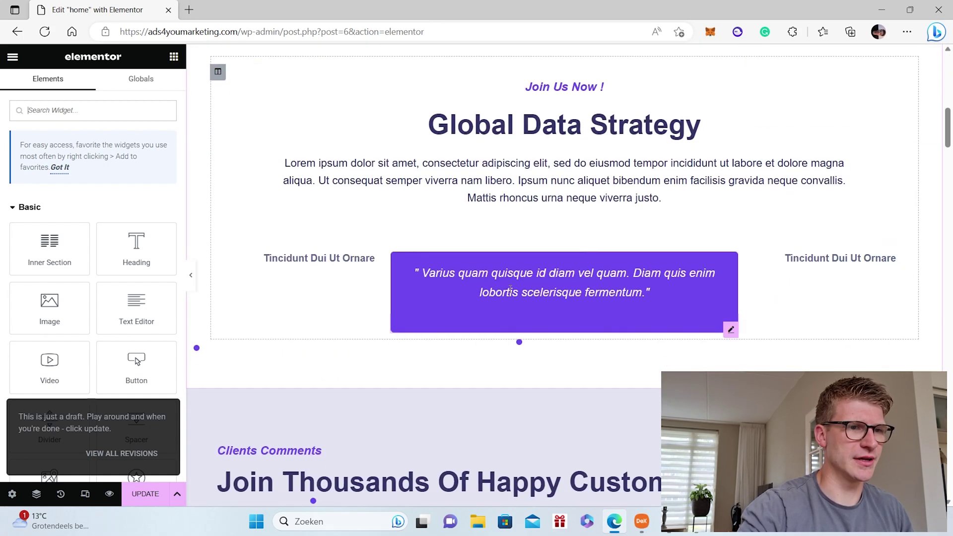
scroll(510, 290, "down", 5)
scroll(606, 301, "up", 15)
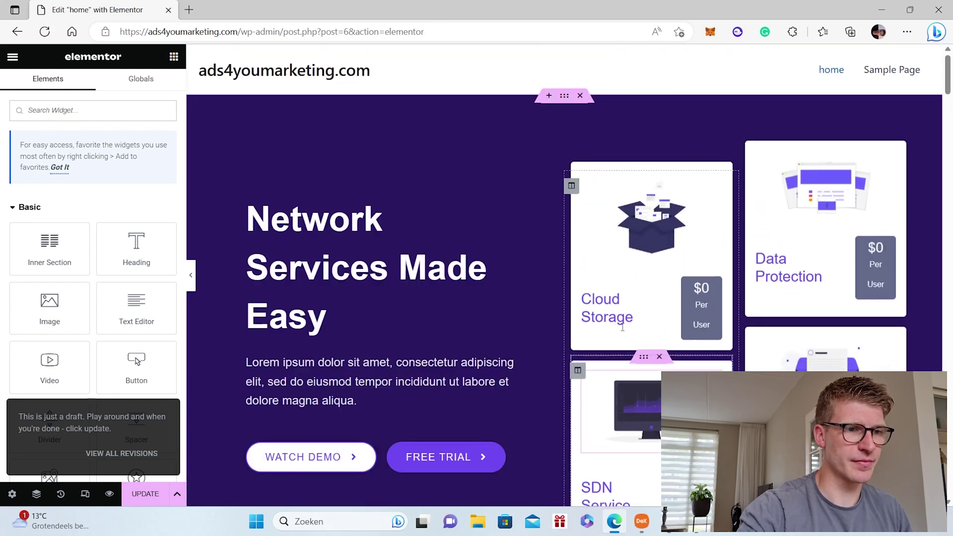
scroll(602, 331, "down", 15)
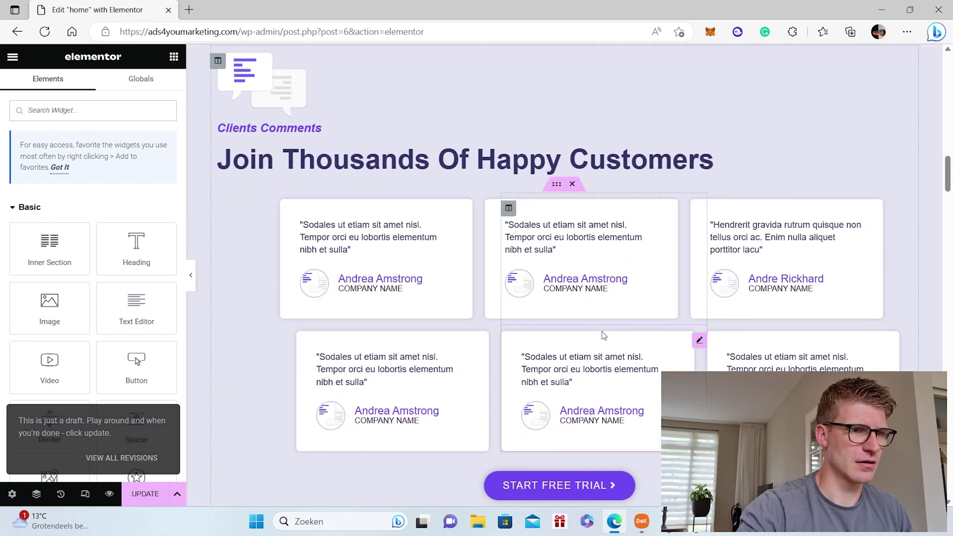
scroll(603, 335, "down", 15)
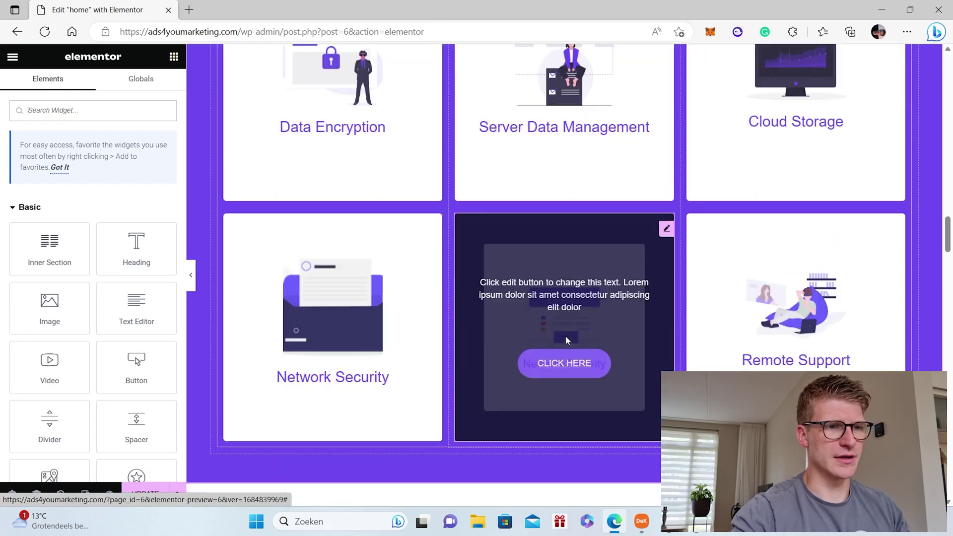
scroll(568, 340, "down", 2)
scroll(570, 338, "up", 10)
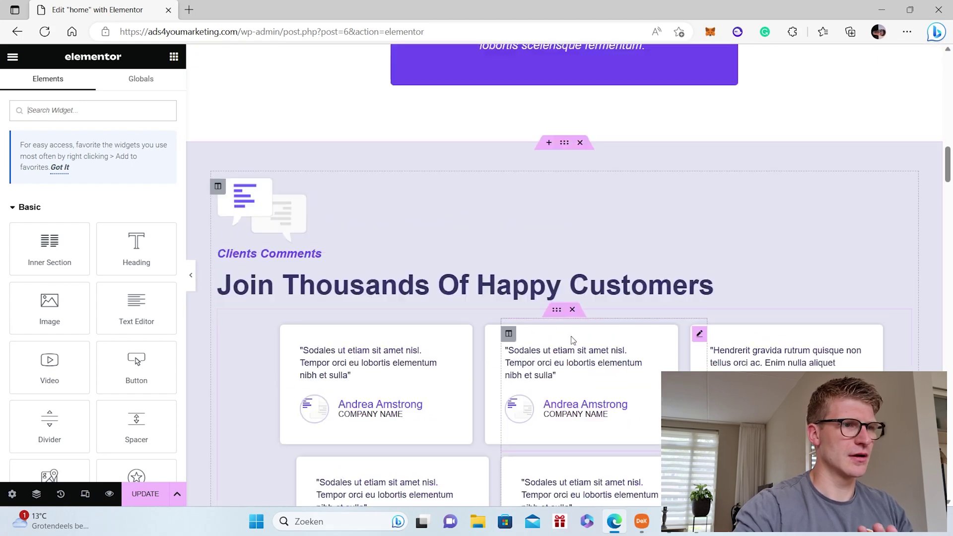
scroll(573, 341, "up", 10)
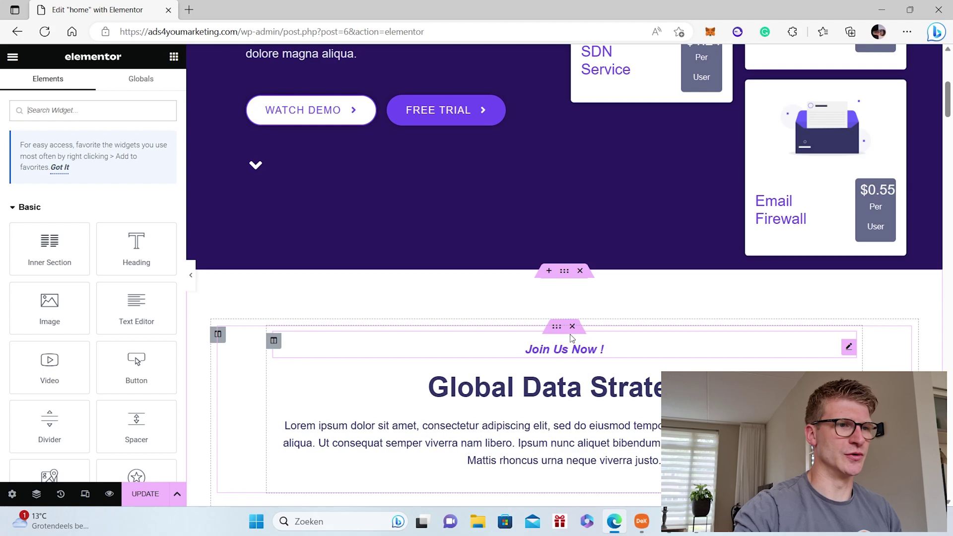
scroll(571, 338, "up", 5)
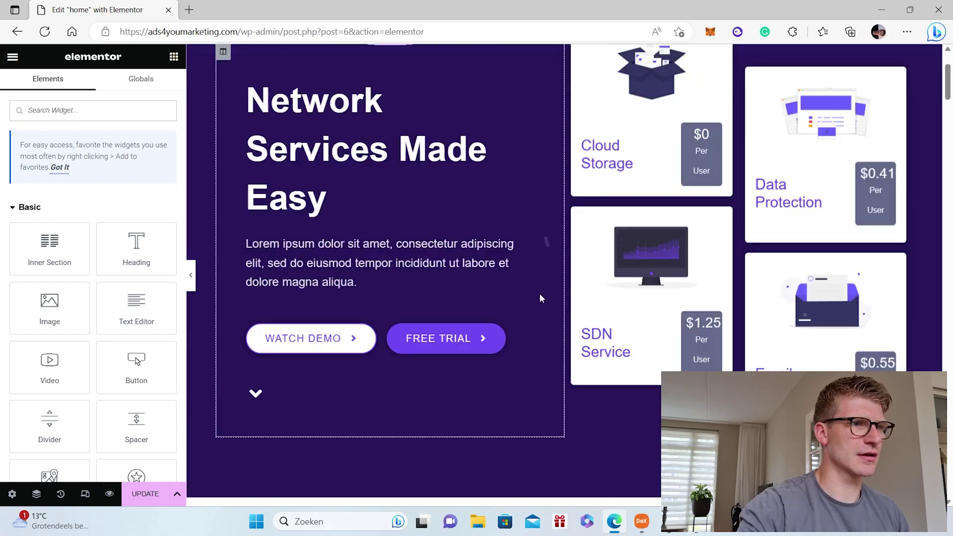
scroll(541, 298, "up", 2)
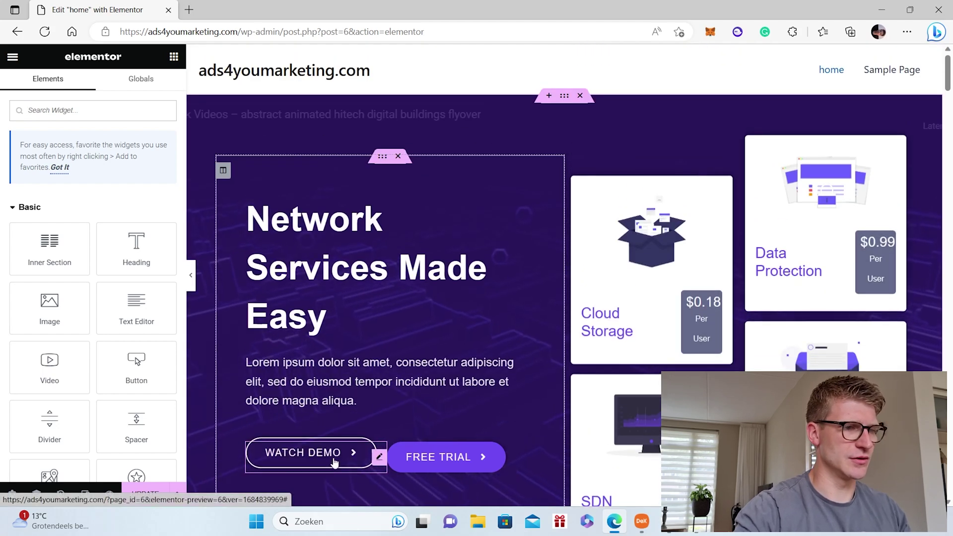
Make the WATCH DEMO button extra large and adjust its arrow icon spacing.
left_click(380, 458)
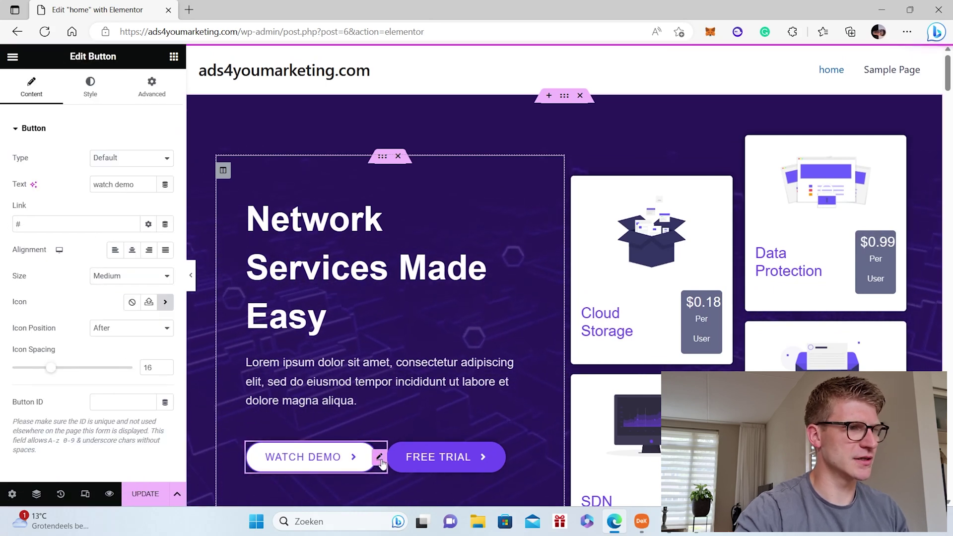
left_click(159, 276)
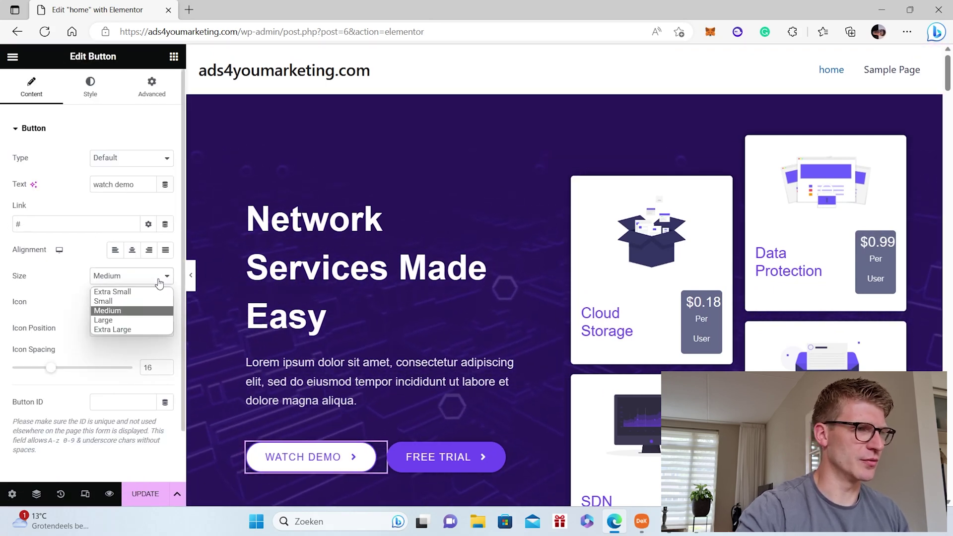
left_click(149, 329)
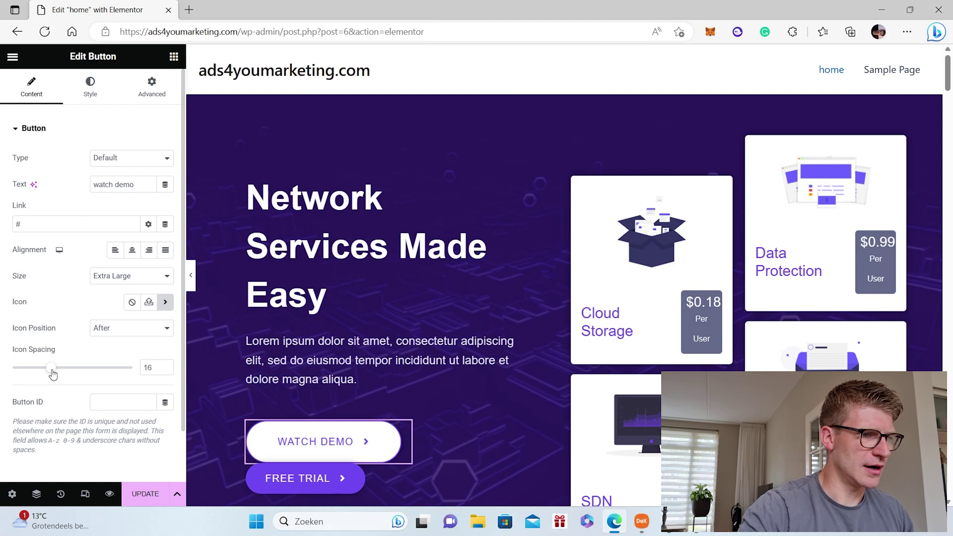
mouse_move(51, 370)
left_mouse_down()
mouse_move(89, 370)
mouse_move(53, 378)
mouse_move(70, 375)
mouse_move(46, 370)
left_mouse_up()
scroll(447, 340, "down", 10)
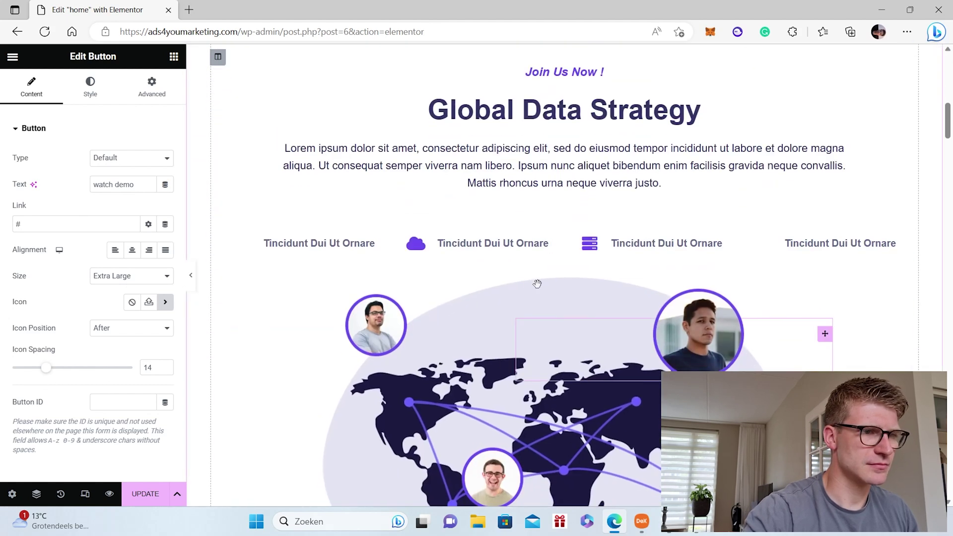
Set the icon list text colour to red #BD1F1F and save the home page.
left_click(552, 240)
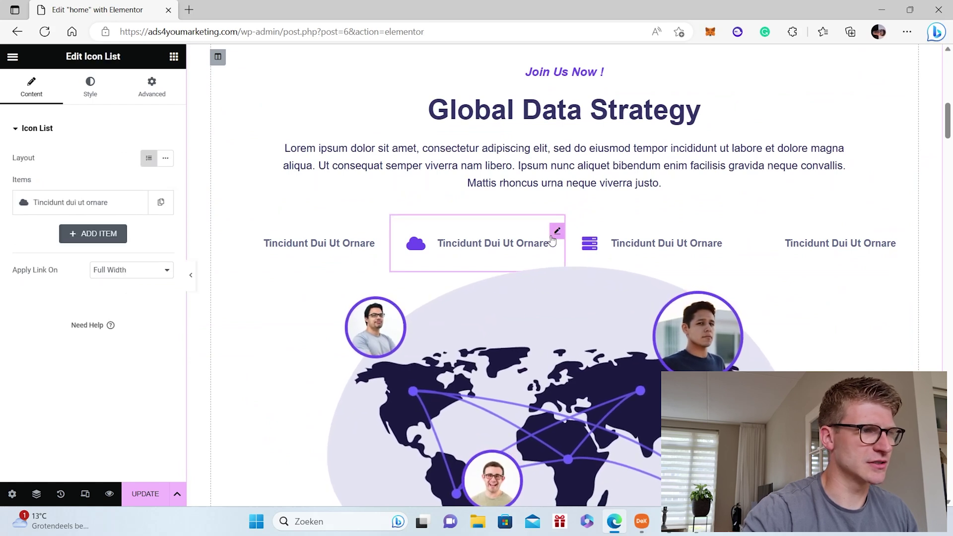
left_click(92, 95)
scroll(118, 307, "down", 2)
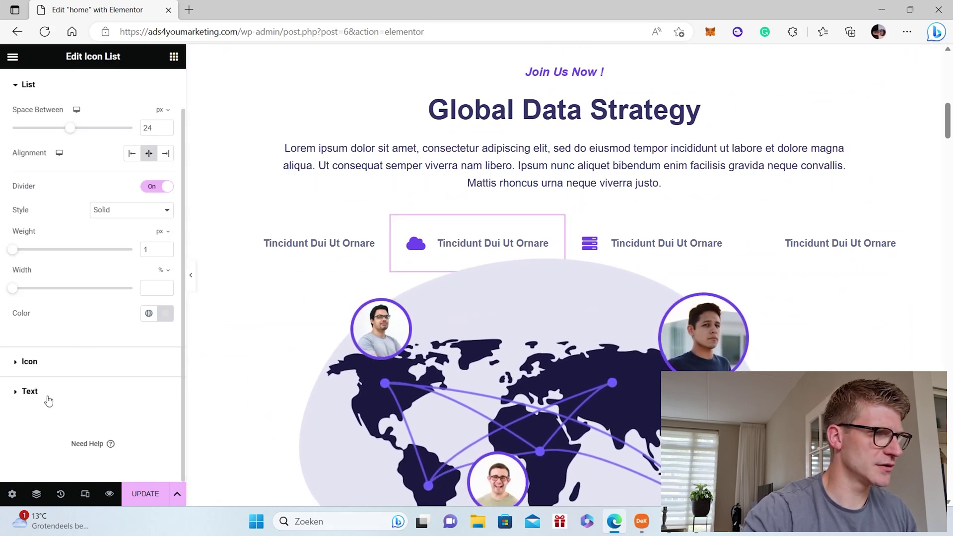
left_click(30, 392)
left_click(165, 297)
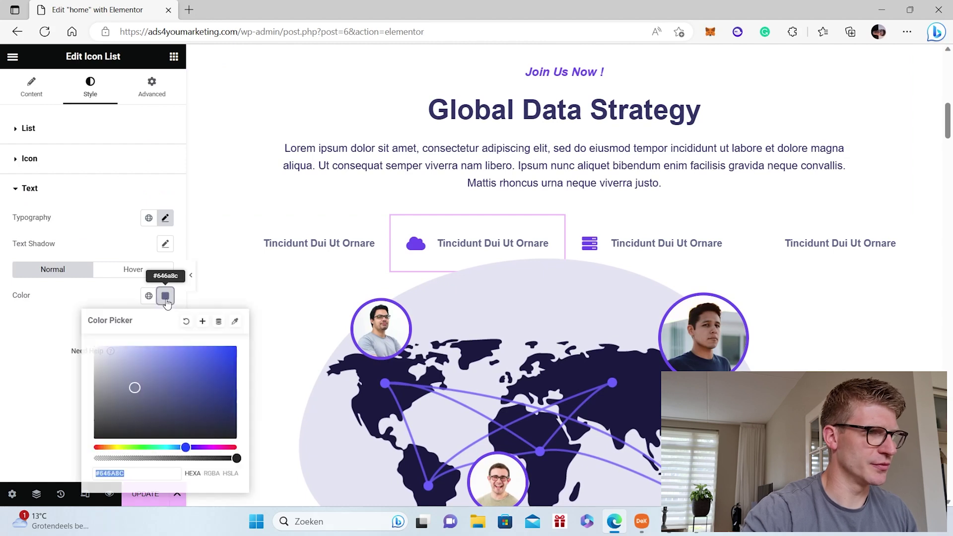
left_click_drag(185, 449, 88, 445)
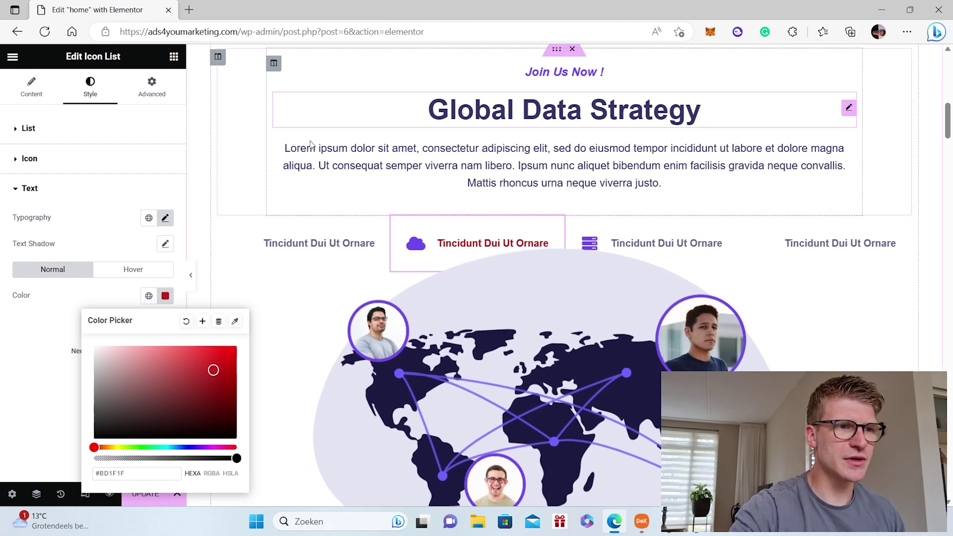
scroll(341, 313, "up", 4)
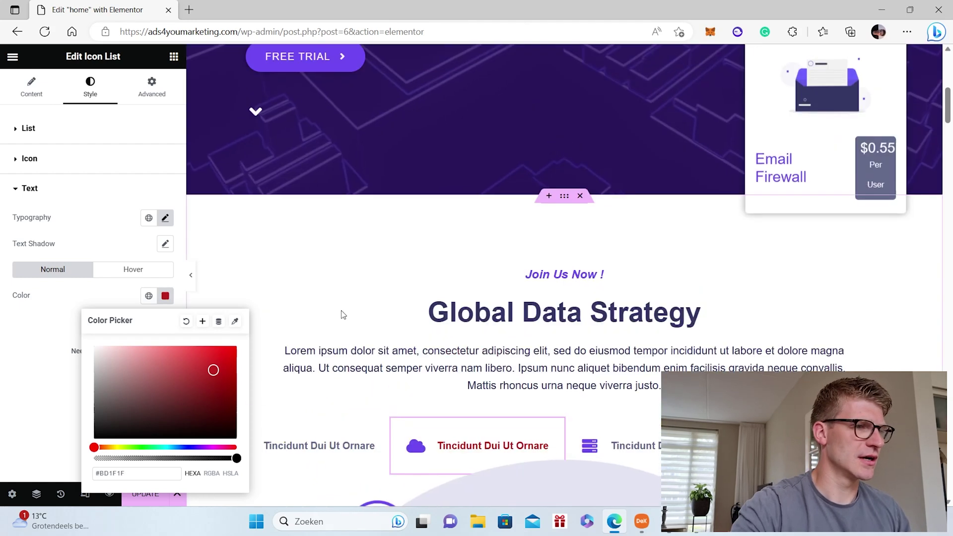
left_click(150, 503)
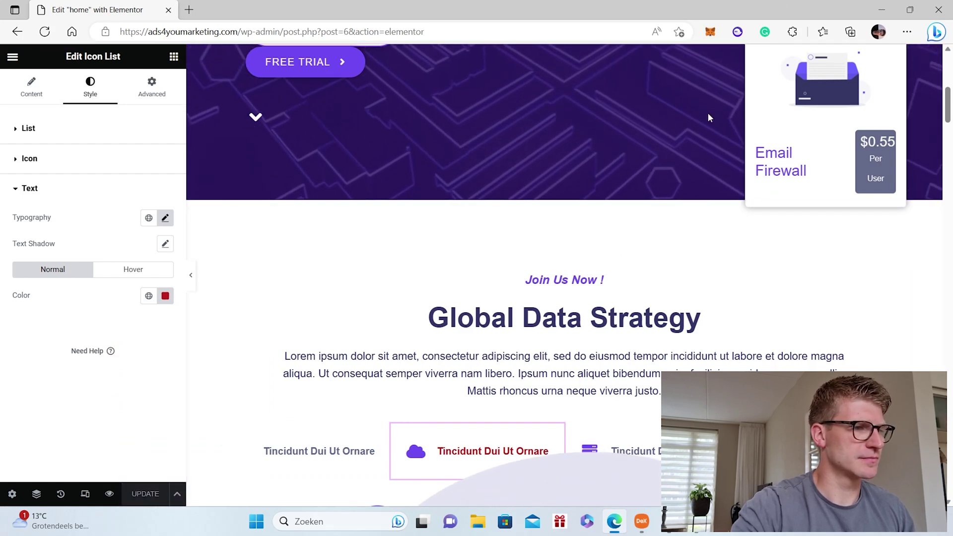
scroll(487, 239, "up", 8)
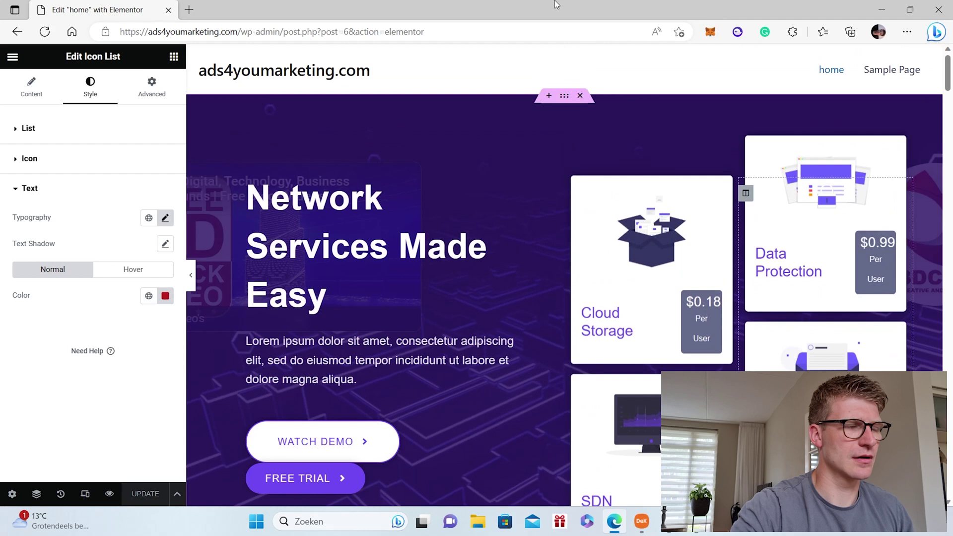
Close the icon list settings and exit the Elementor editor to the admin area.
left_click(173, 56)
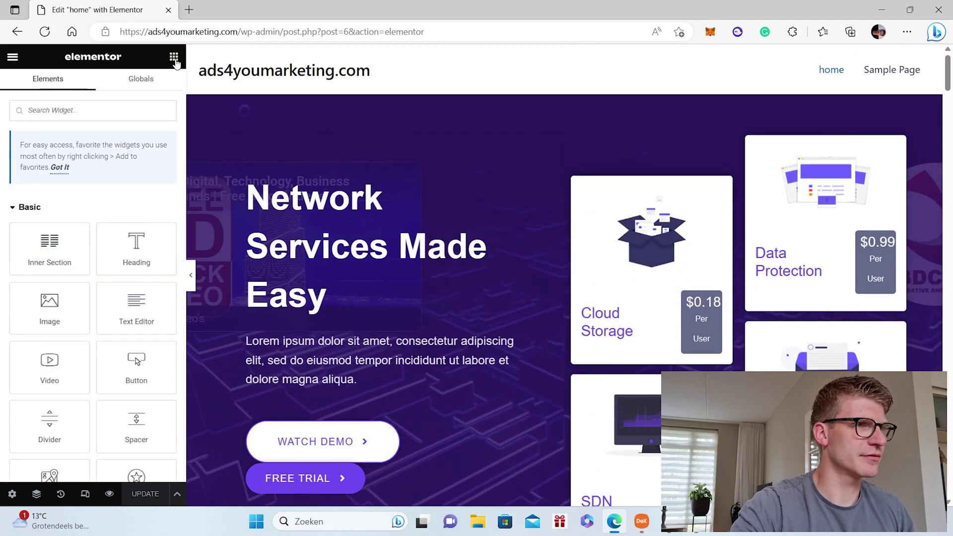
left_click(13, 57)
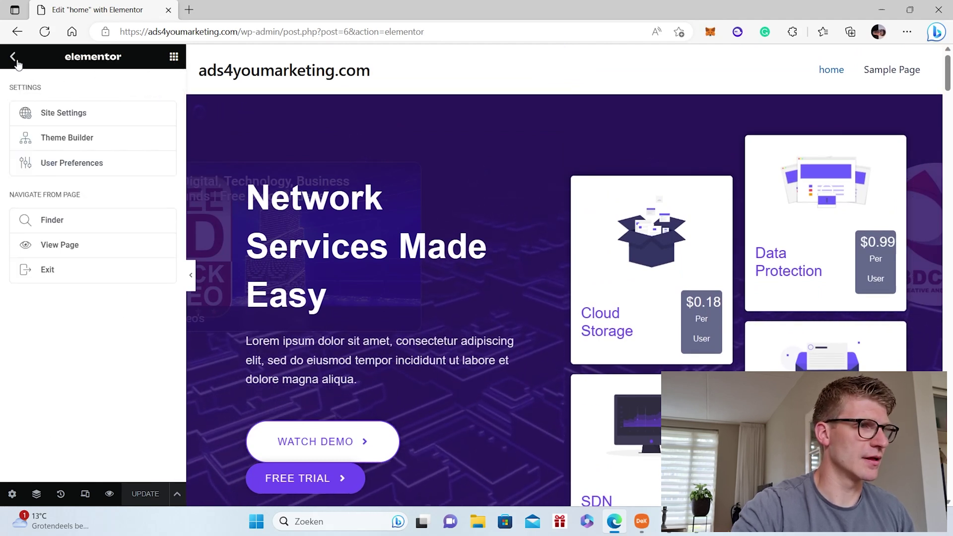
left_click(49, 270)
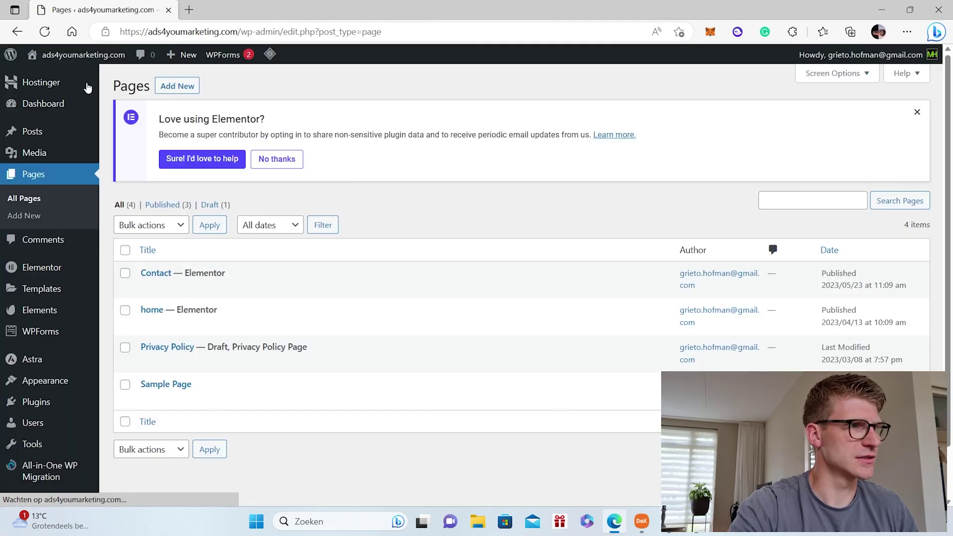
Visit the live site and scroll through the published home page.
left_click(74, 56)
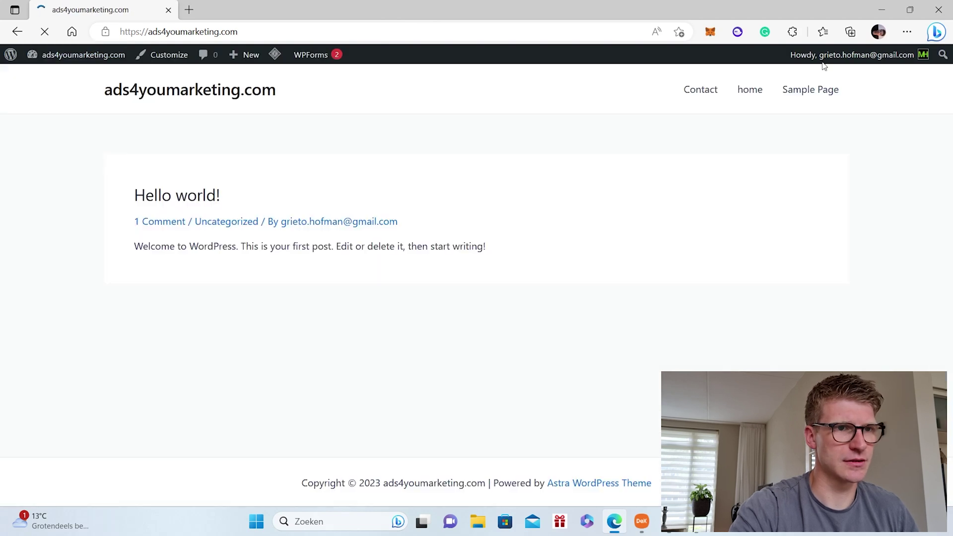
left_click(751, 98)
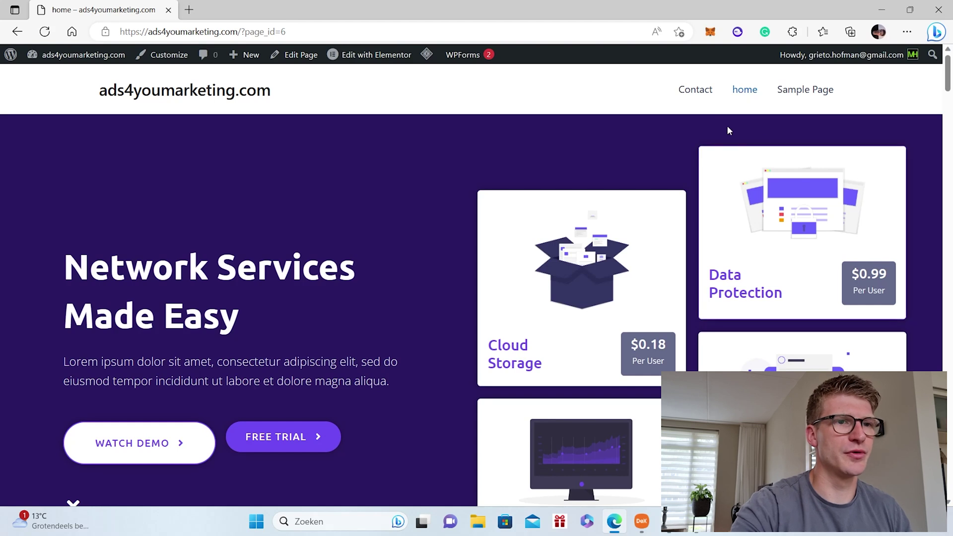
scroll(696, 198, "down", 7)
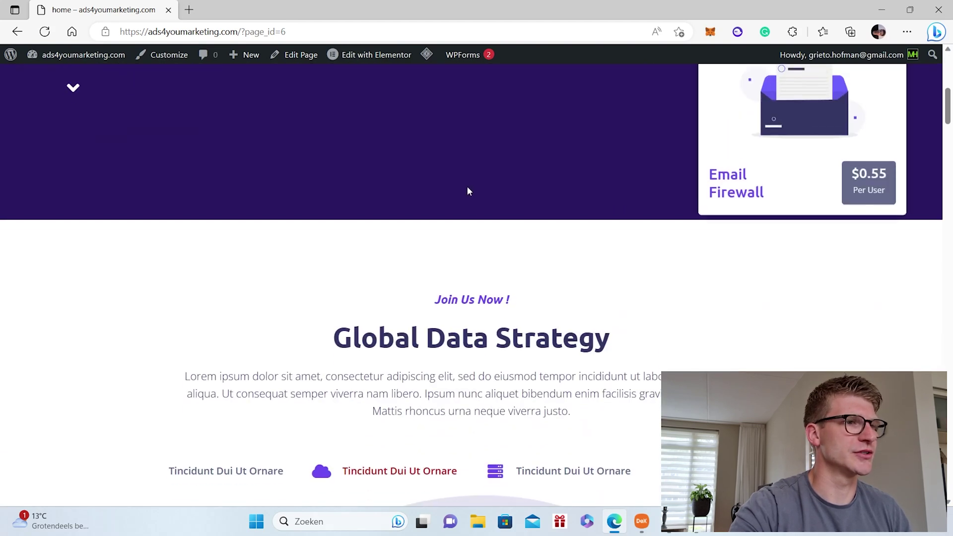
scroll(447, 194, "up", 2)
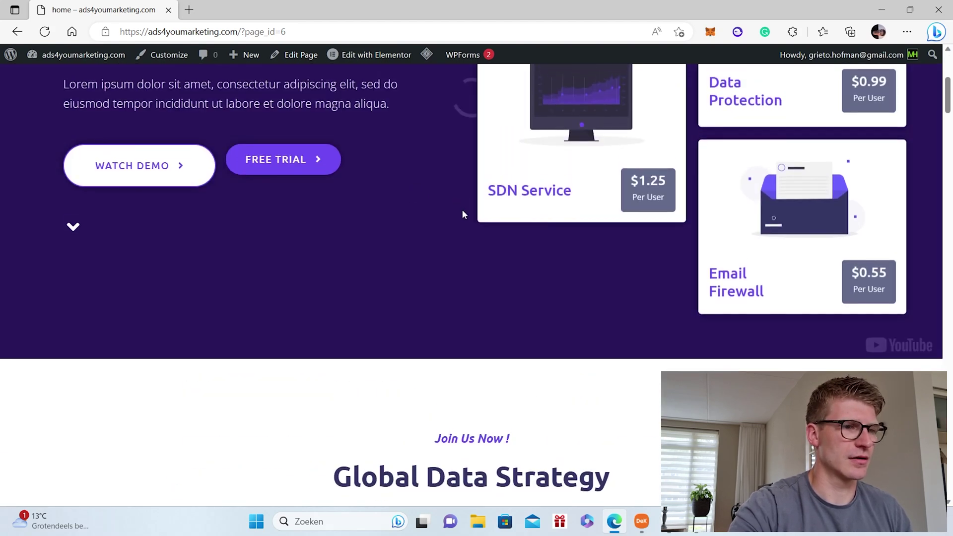
scroll(481, 223, "down", 5)
scroll(499, 237, "down", 8)
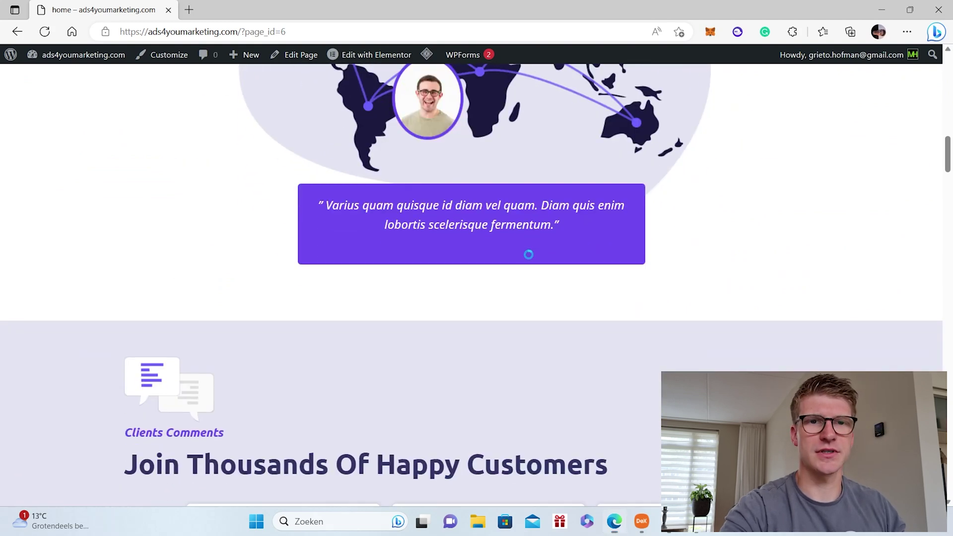
scroll(443, 272, "down", 12)
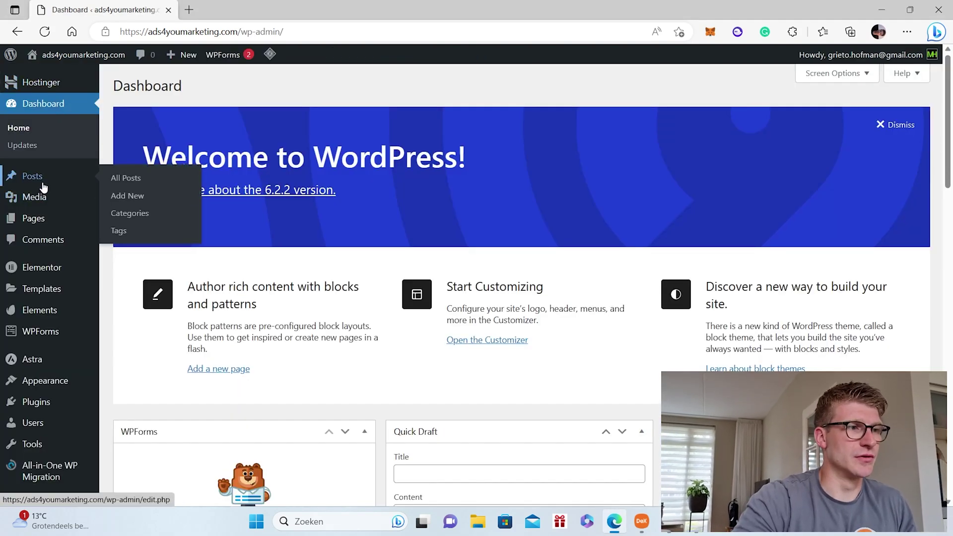
Open the Contact page from the Pages list in the Elementor editor.
left_click(59, 222)
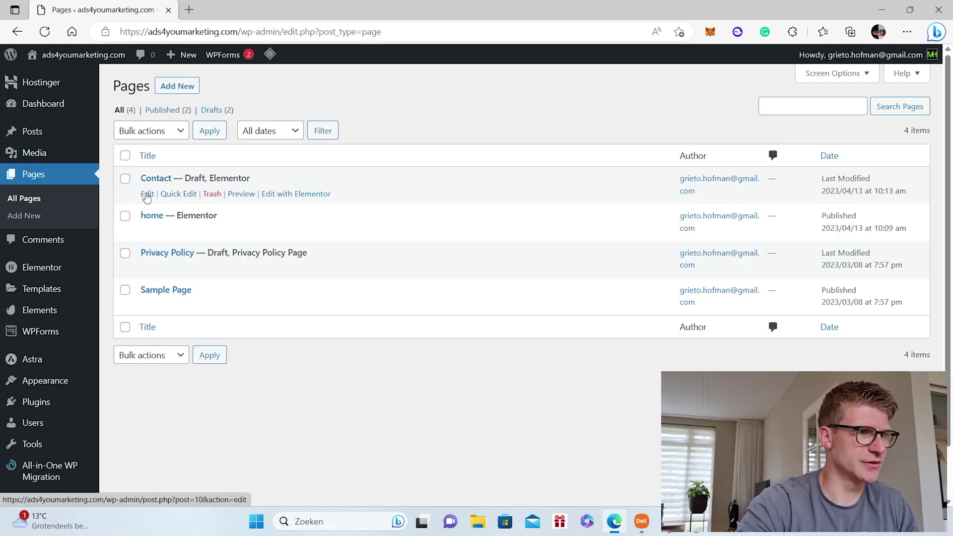
left_click(147, 194)
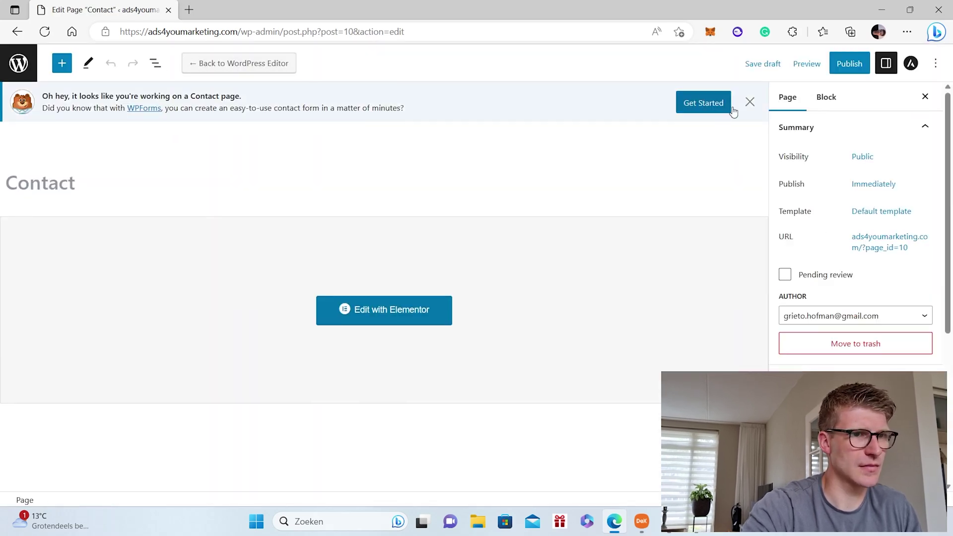
left_click(392, 320)
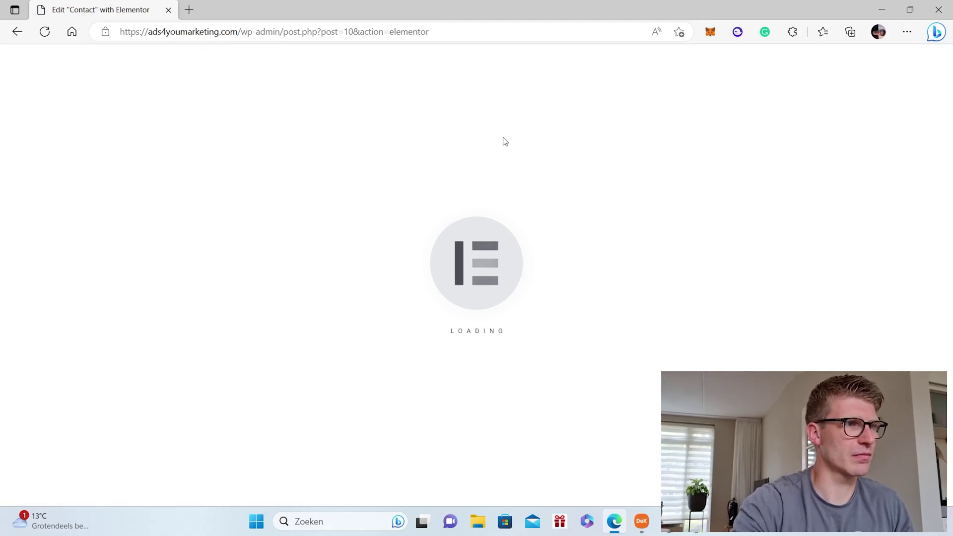
Insert the saved Contact Us Pro template from My Templates into the Contact page and apply its settings.
left_click(572, 207)
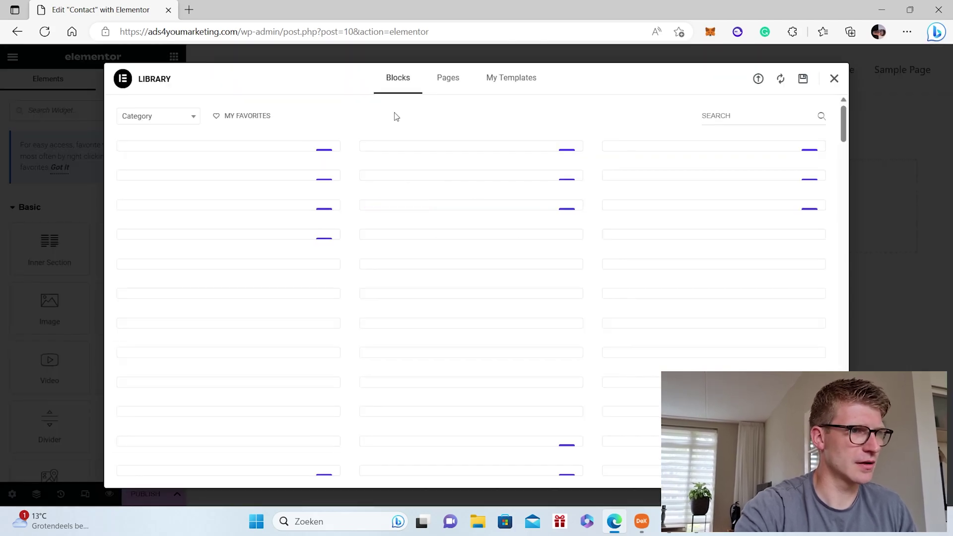
left_click(530, 83)
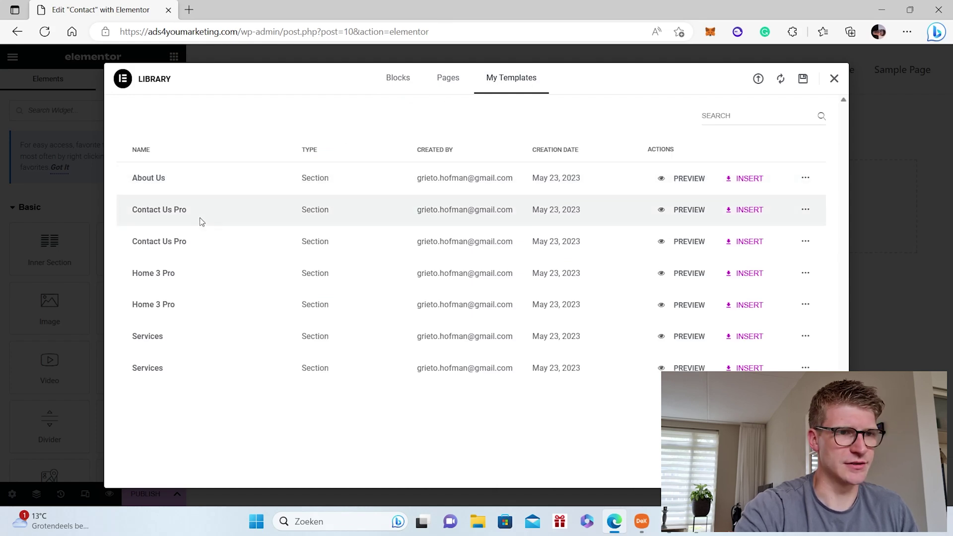
left_click(749, 209)
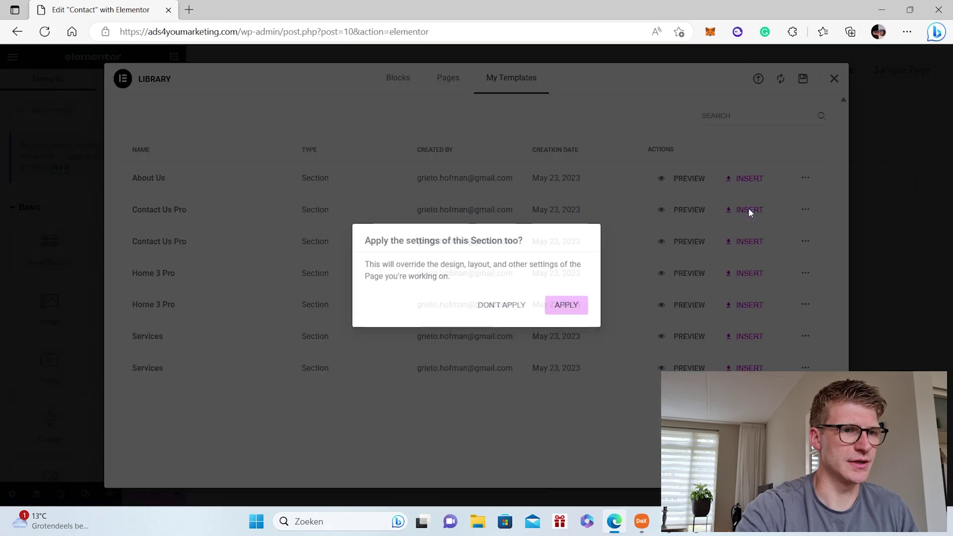
left_click(565, 306)
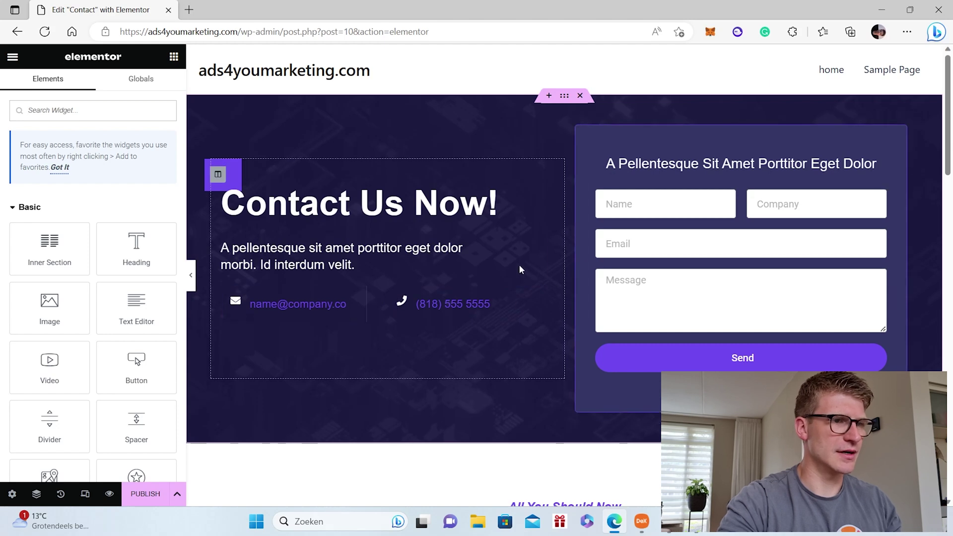
Change the subheading under Contact Us Now! to 'if you want to contact us' and publish the page.
left_click(537, 256)
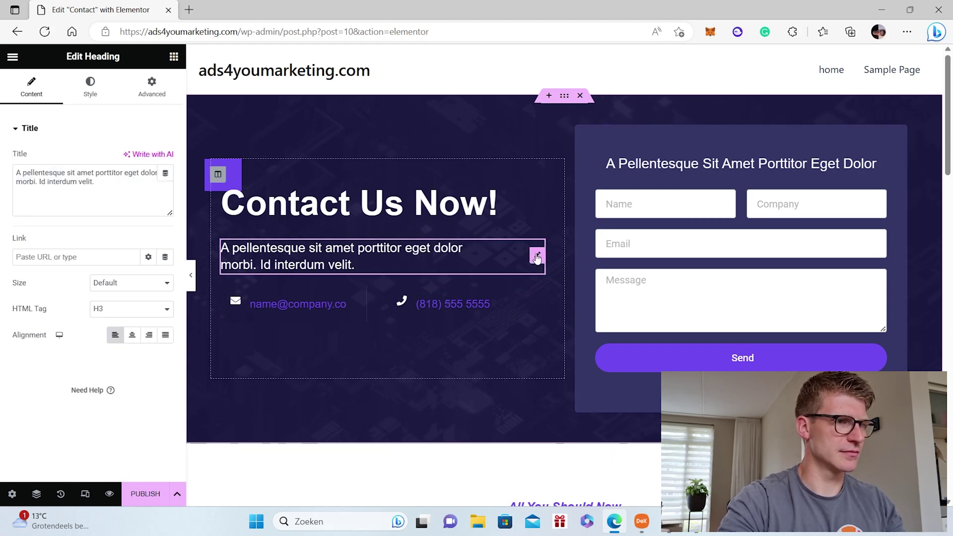
left_click_drag(164, 189, 14, 170)
type("if")
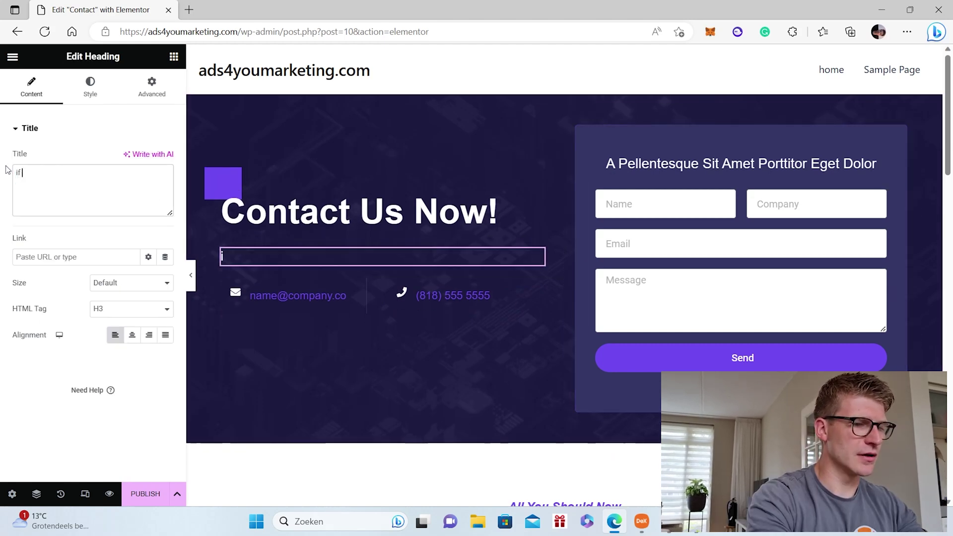
type(" you want to ")
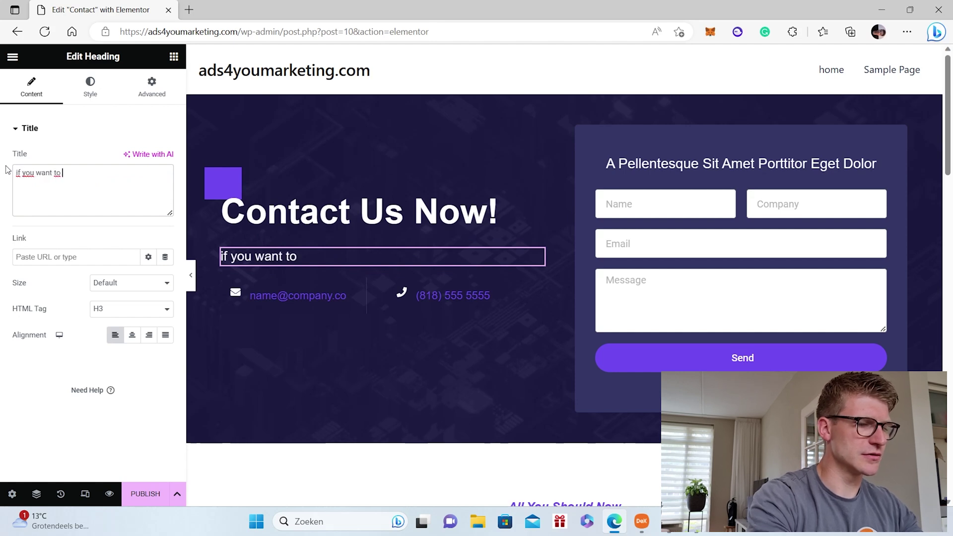
type("contact us")
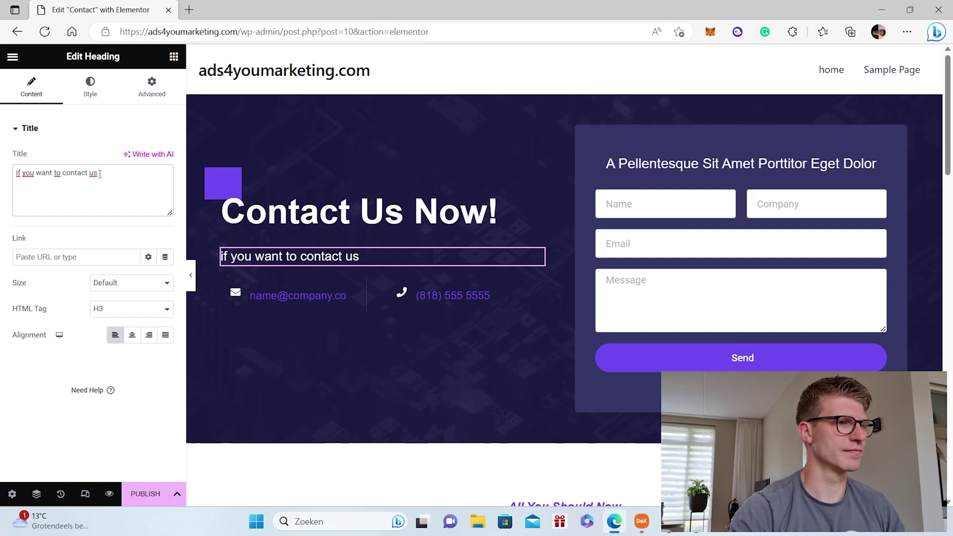
left_click(145, 494)
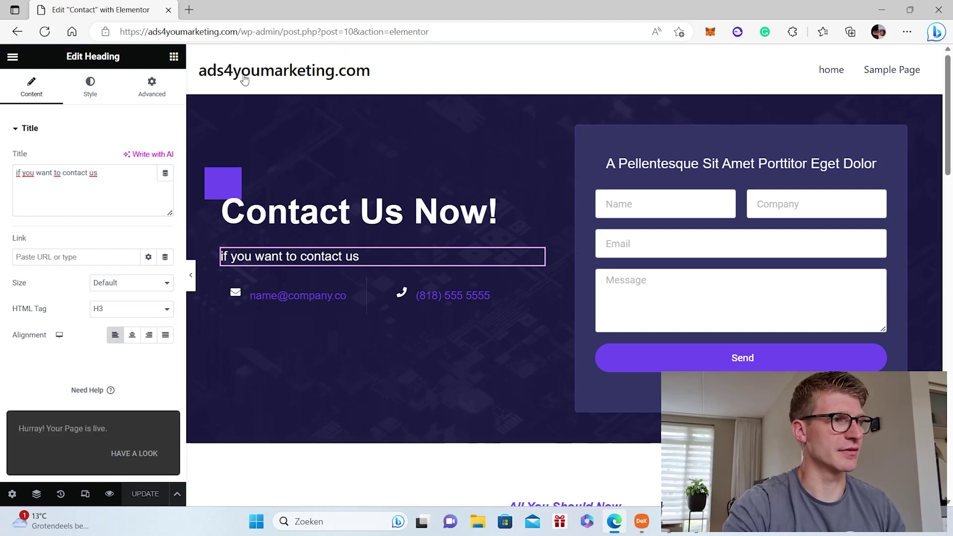
left_click(13, 57)
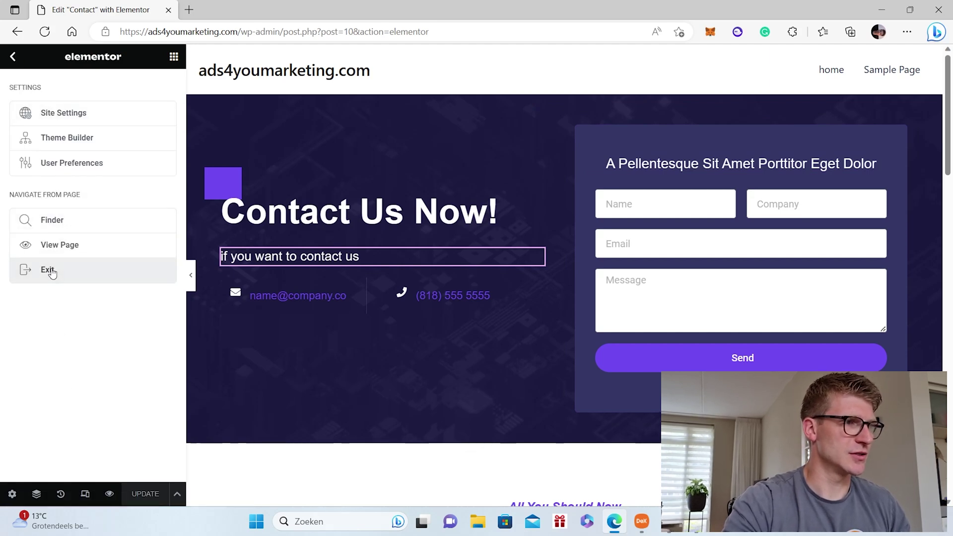
Exit Elementor to the Contact page's WordPress edit screen.
left_click(51, 271)
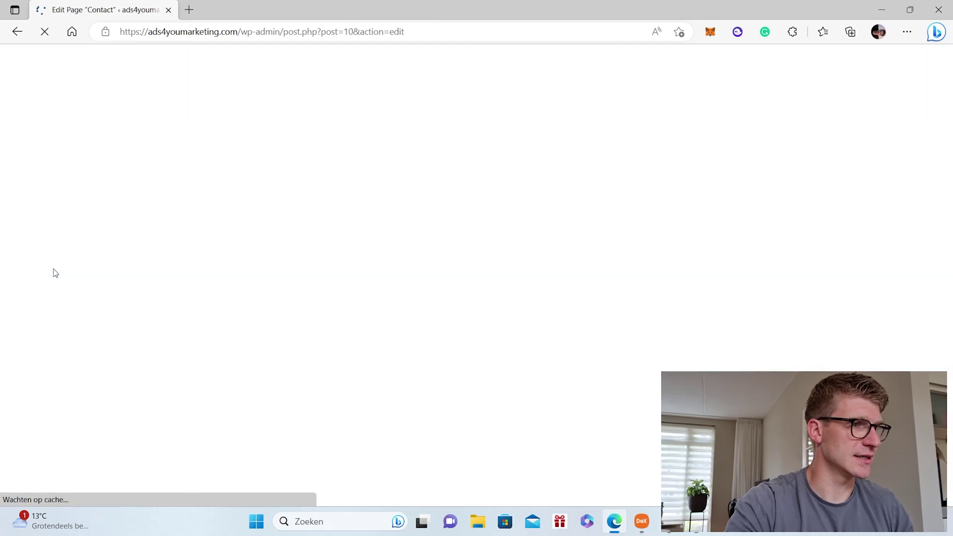